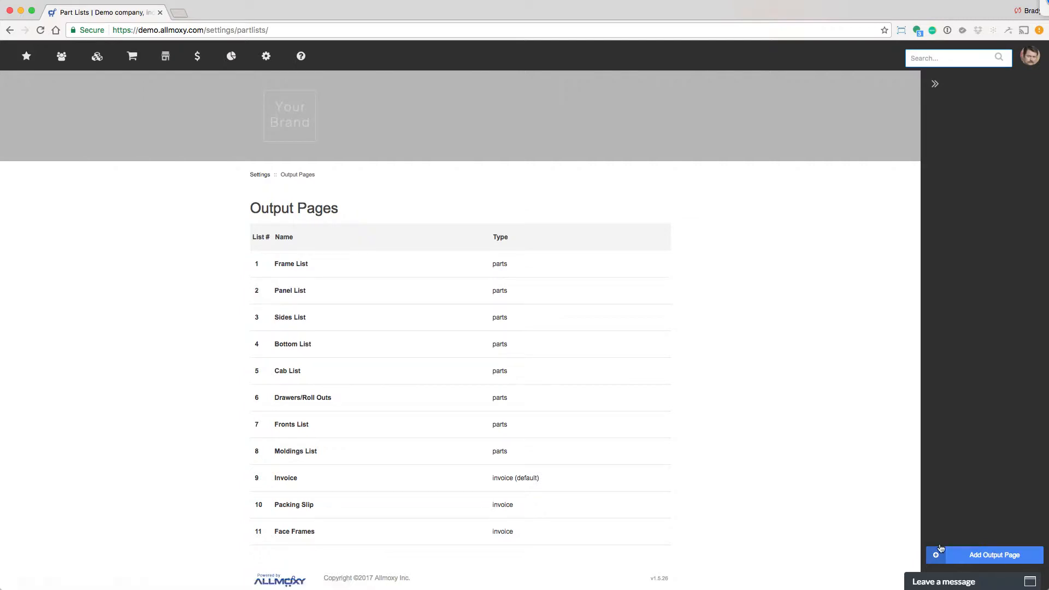
Add a new output page and name its part list "Test".
{"action": "left_click", "coordinate": [978, 558]}
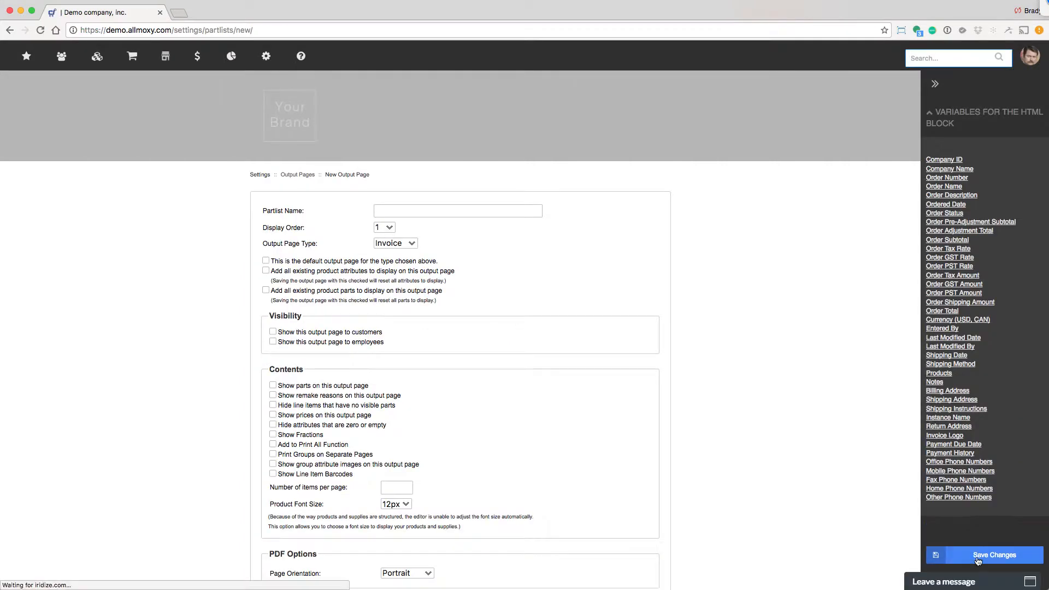
{"action": "left_click", "coordinate": [510, 215]}
{"action": "type", "text": "Test"}
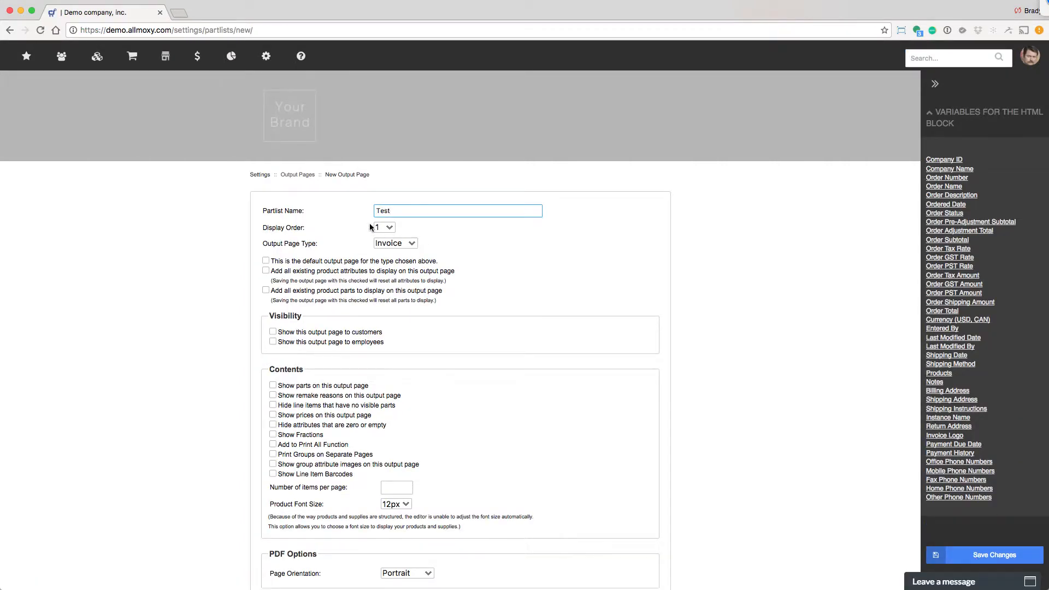
Try display order 10 for the output page and return it to 1.
{"action": "left_click", "coordinate": [384, 227]}
{"action": "left_click", "coordinate": [459, 238]}
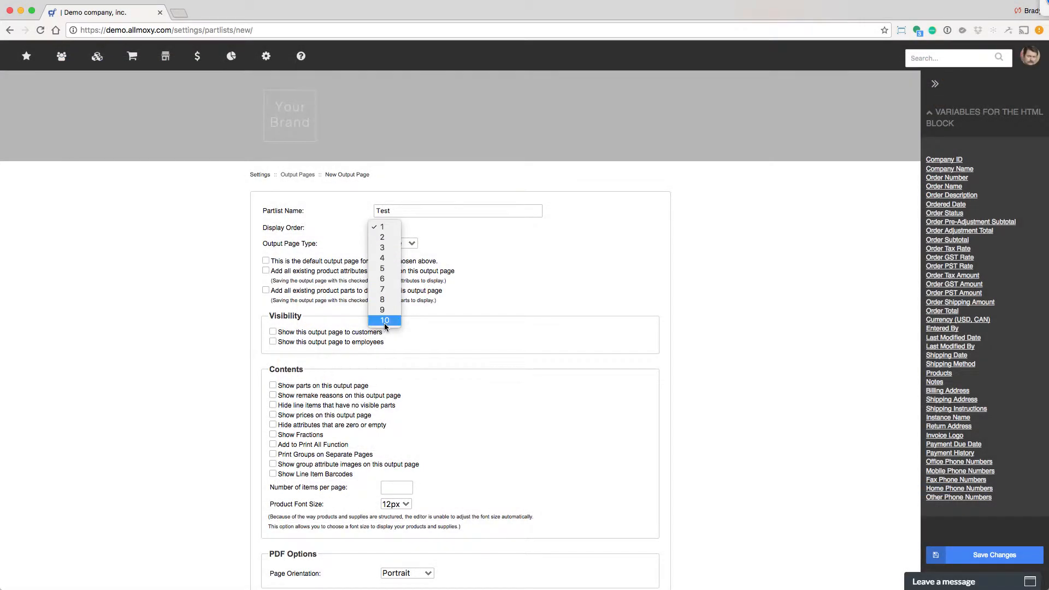
{"action": "left_click", "coordinate": [385, 323]}
{"action": "left_click", "coordinate": [386, 227]}
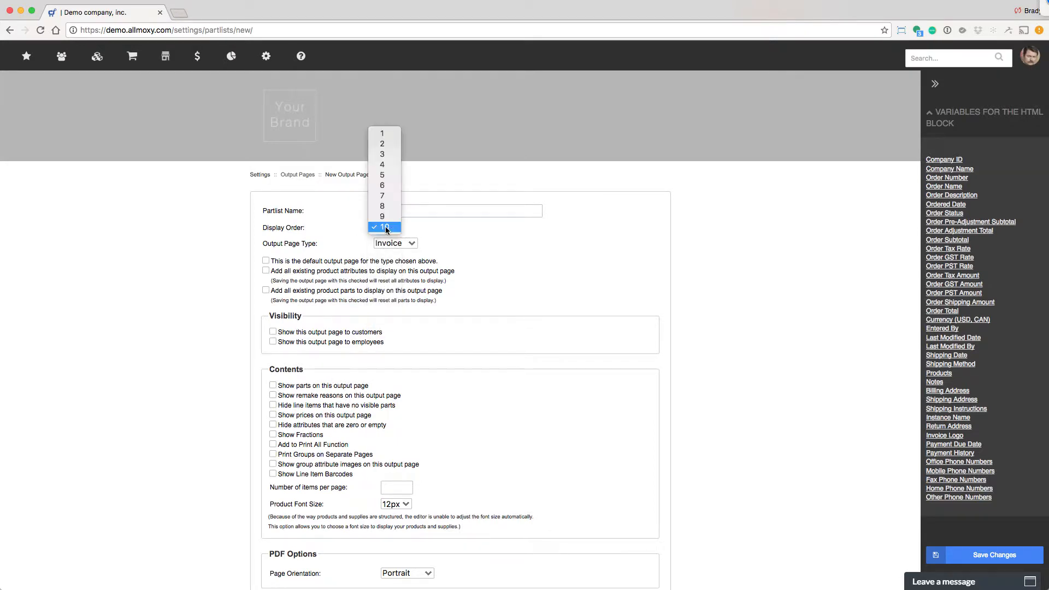
{"action": "left_click", "coordinate": [389, 134]}
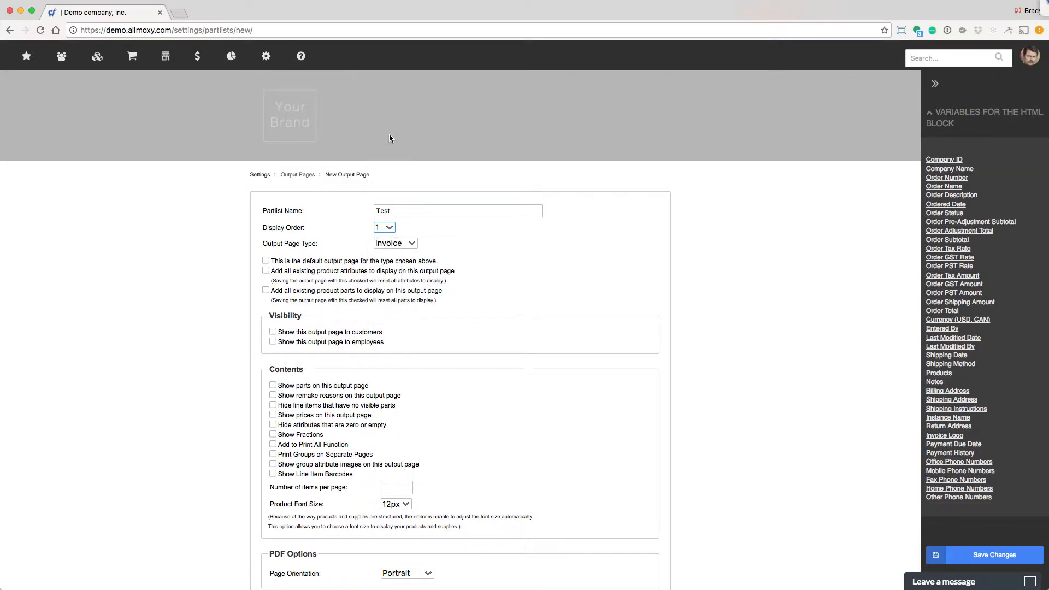
Set the output page type to Part List.
{"action": "left_click", "coordinate": [392, 244]}
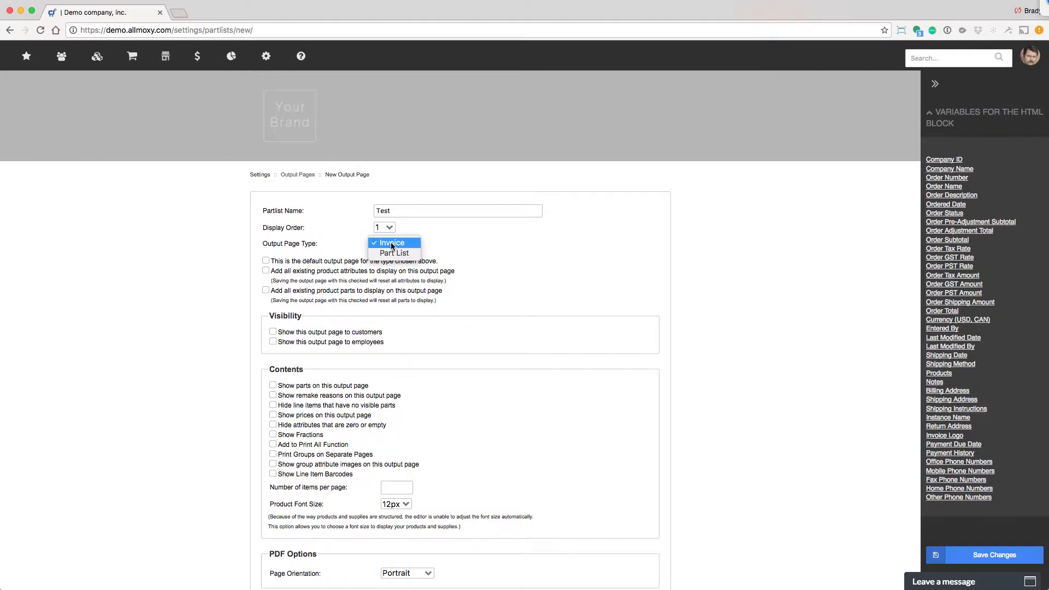
{"action": "left_click", "coordinate": [395, 252]}
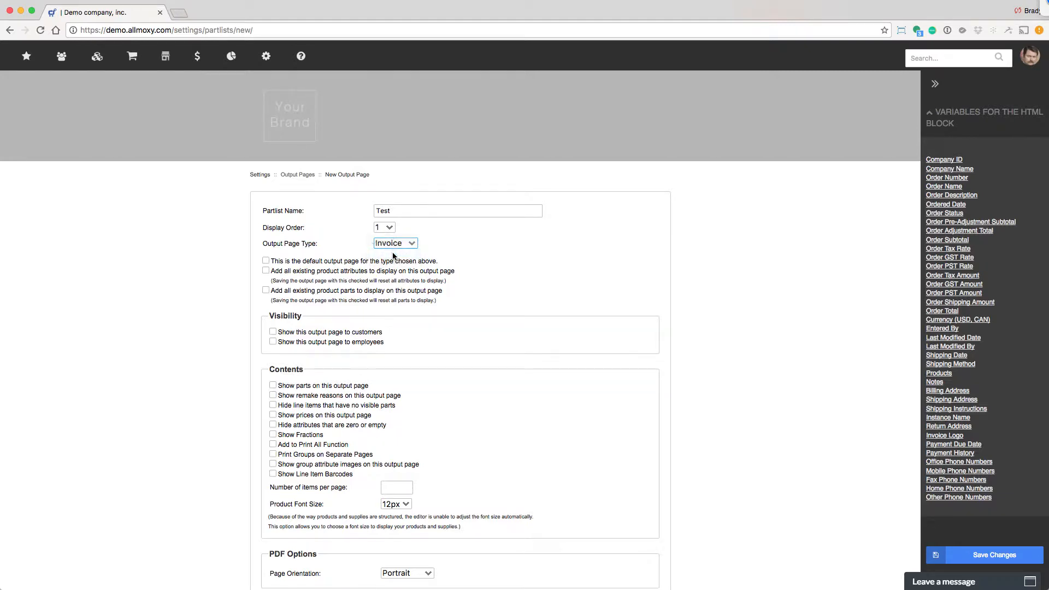
{"action": "left_click", "coordinate": [396, 246]}
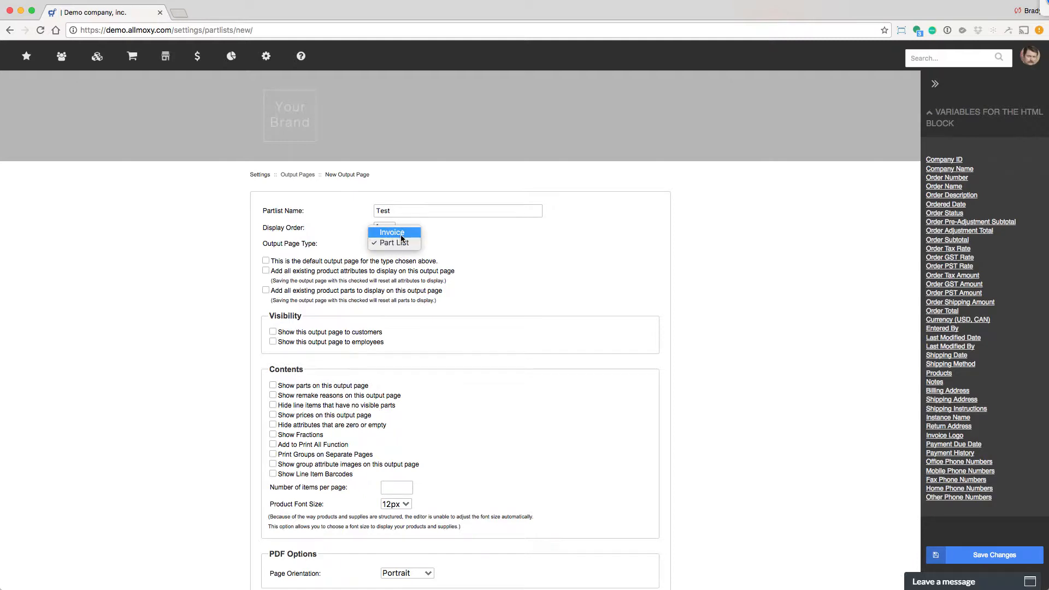
{"action": "left_click", "coordinate": [400, 235]}
{"action": "left_click", "coordinate": [400, 245]}
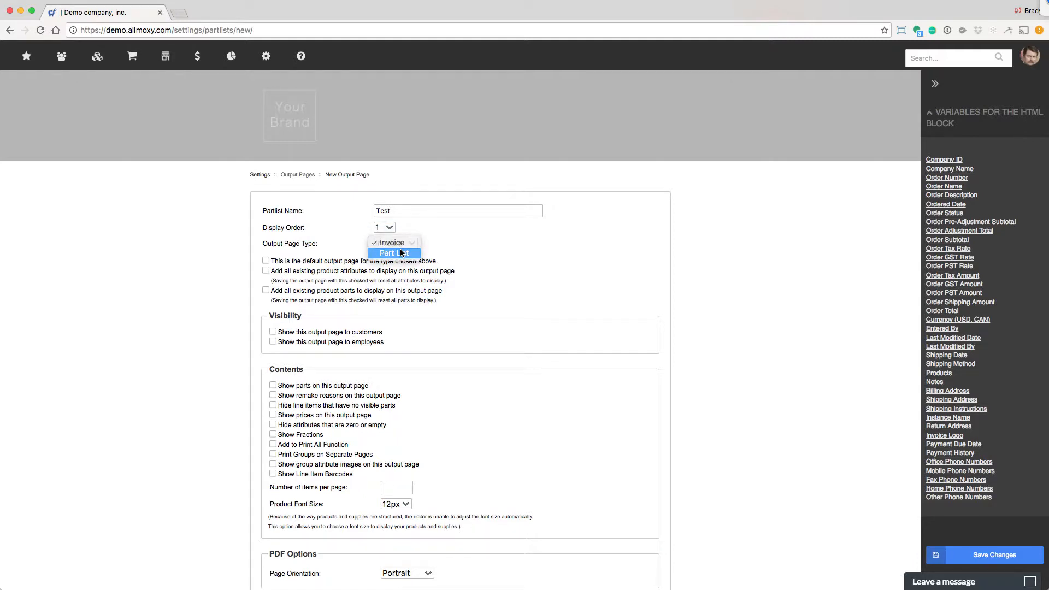
{"action": "left_click", "coordinate": [401, 252]}
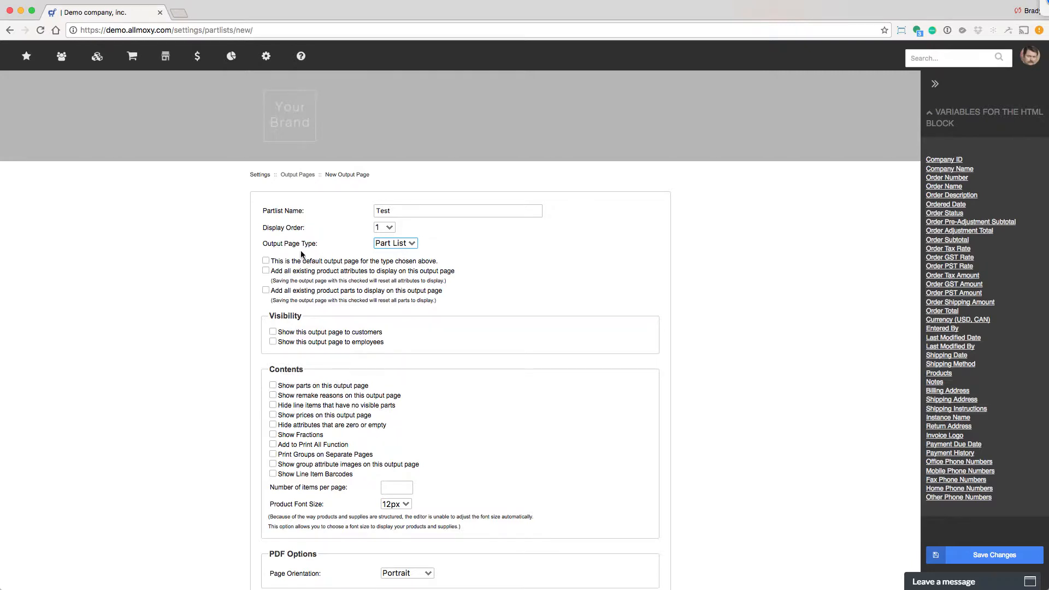
Make the page the default with all existing product attributes and parts, and show it only to customers with tags.
{"action": "left_click", "coordinate": [266, 261]}
{"action": "left_click", "coordinate": [273, 343]}
{"action": "left_click", "coordinate": [273, 332]}
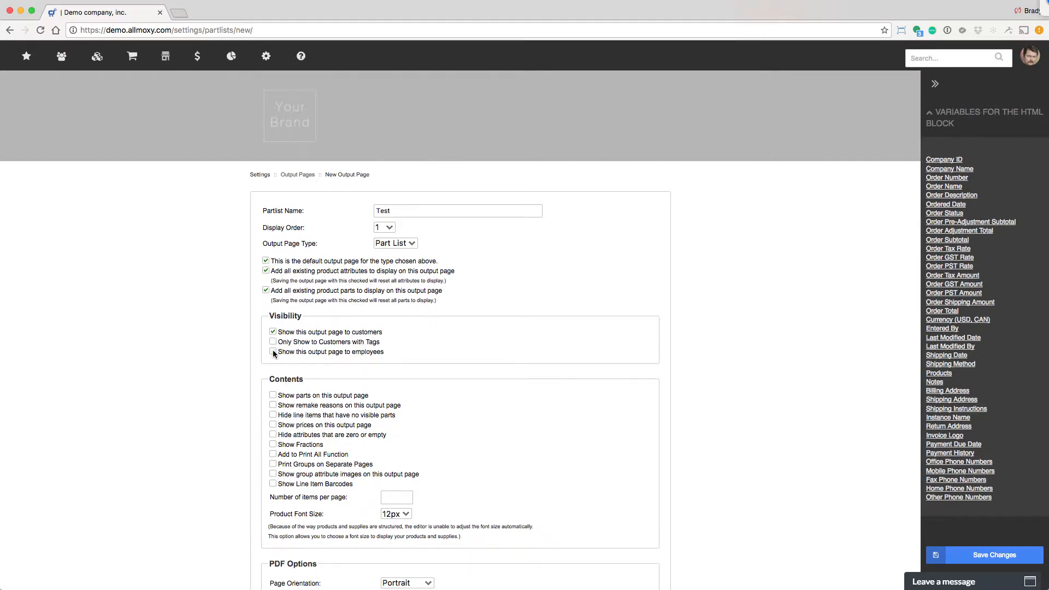
{"action": "left_click", "coordinate": [273, 342]}
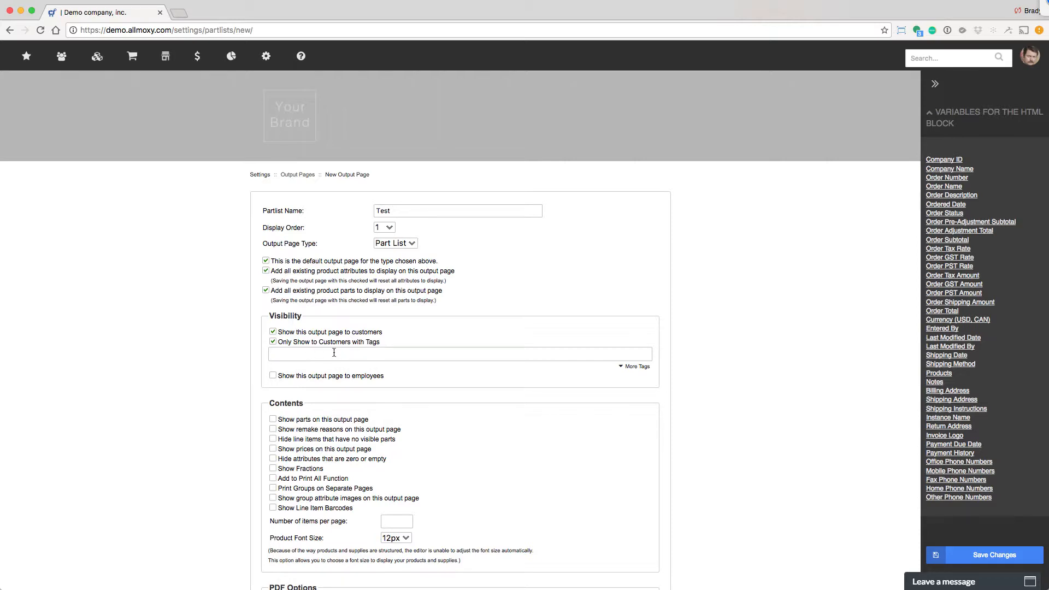
Enable showing remake reasons, hiding line items that have no visible parts, and showing prices on the output page.
{"action": "scroll", "coordinate": [328, 339], "scroll_direction": "down", "scroll_amount": 5}
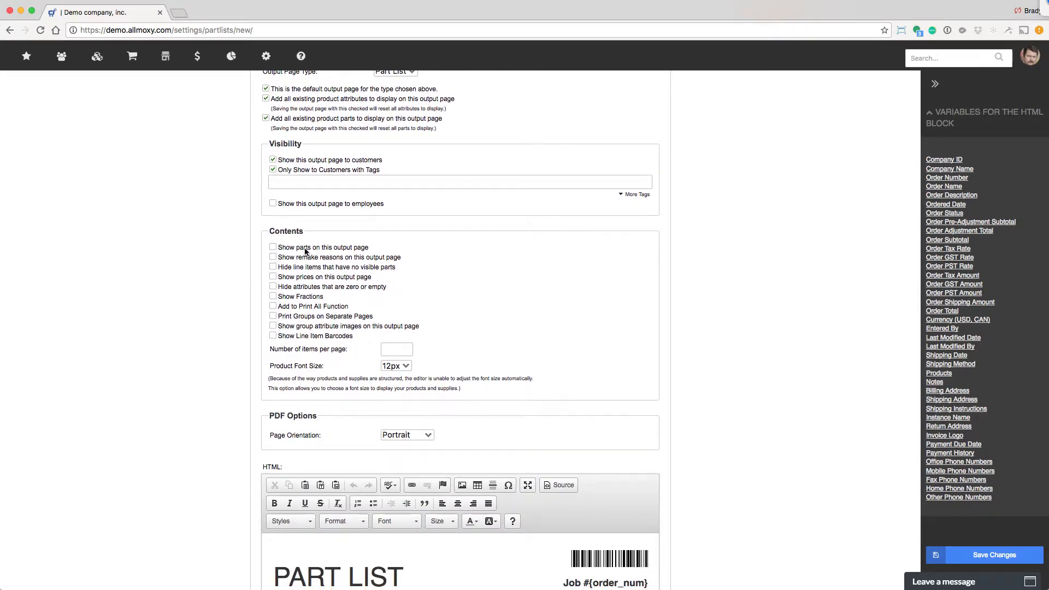
{"action": "left_click", "coordinate": [273, 258]}
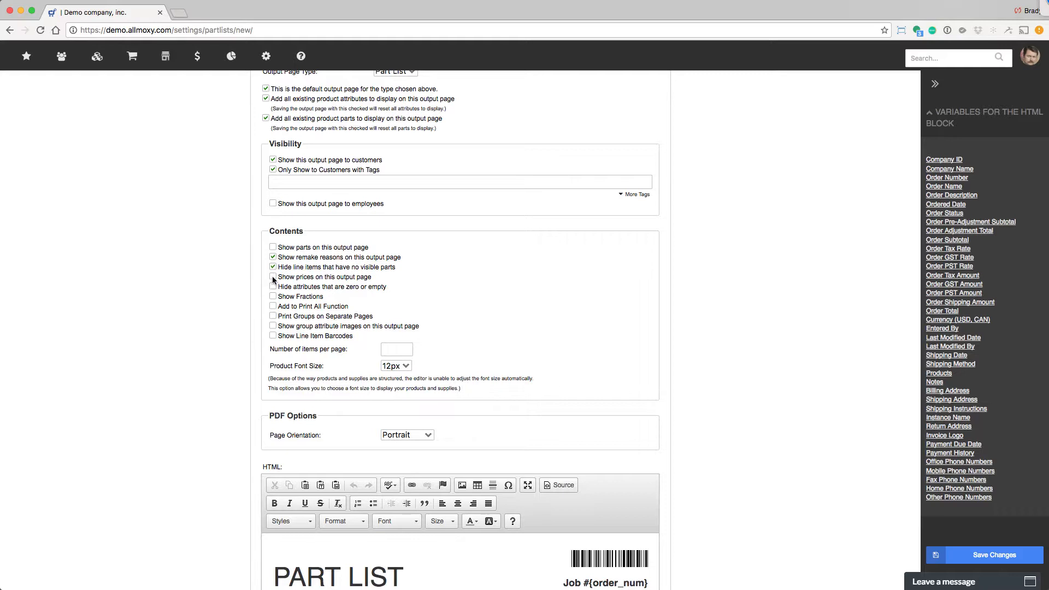
{"action": "left_click", "coordinate": [272, 277]}
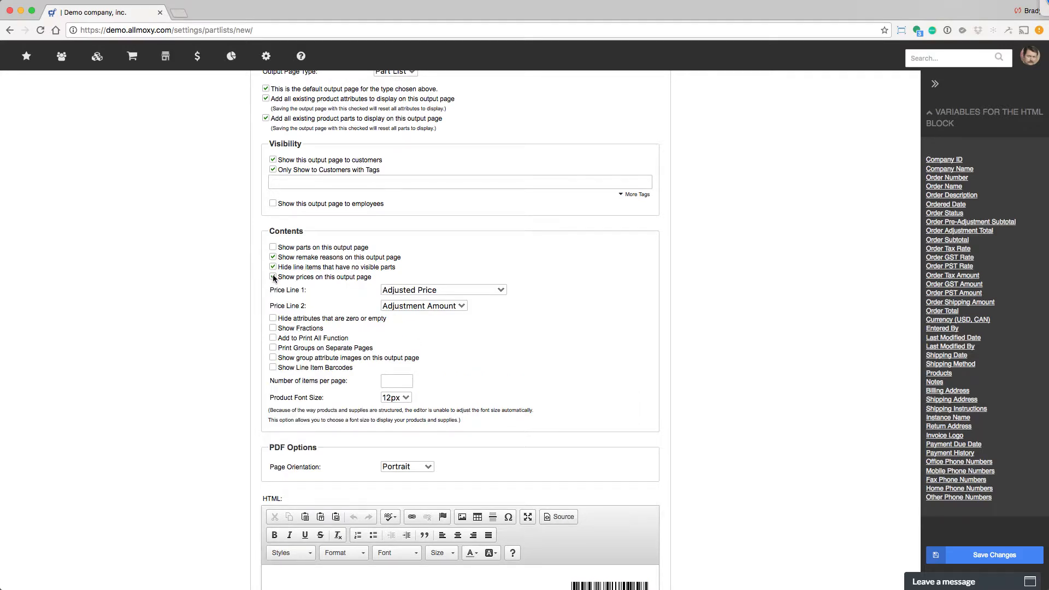
Set Price Line 1 to Retail Price and Price Line 2 to None.
{"action": "left_click", "coordinate": [459, 291]}
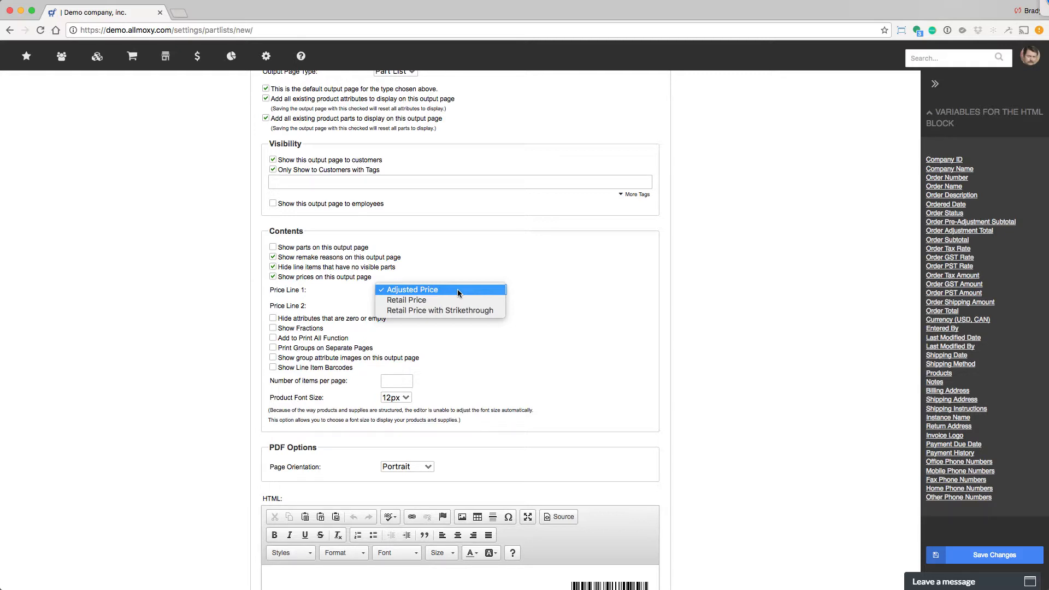
{"action": "left_click", "coordinate": [455, 291]}
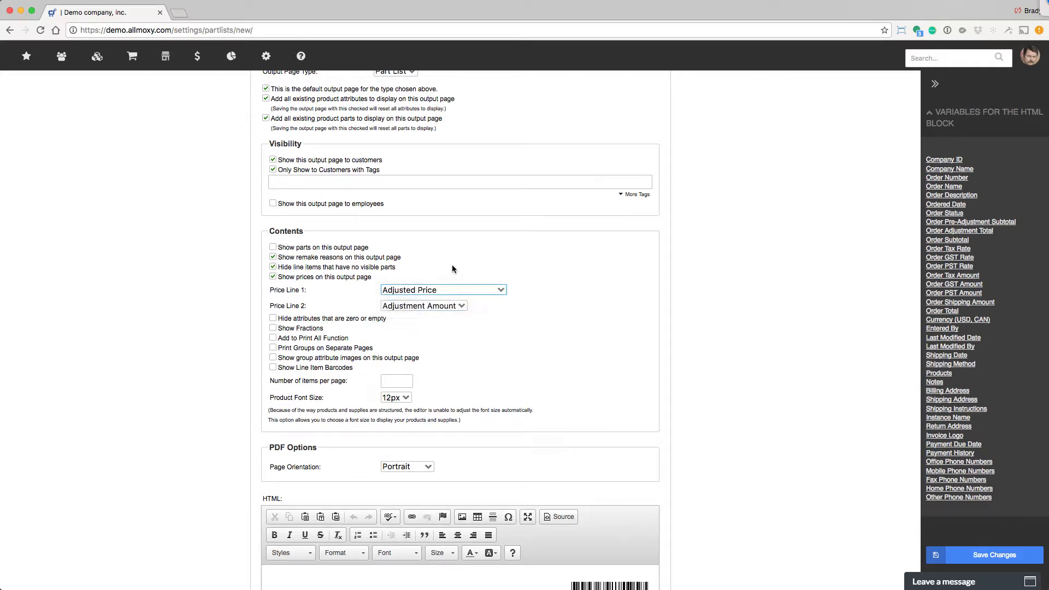
{"action": "key", "text": "Tab"}
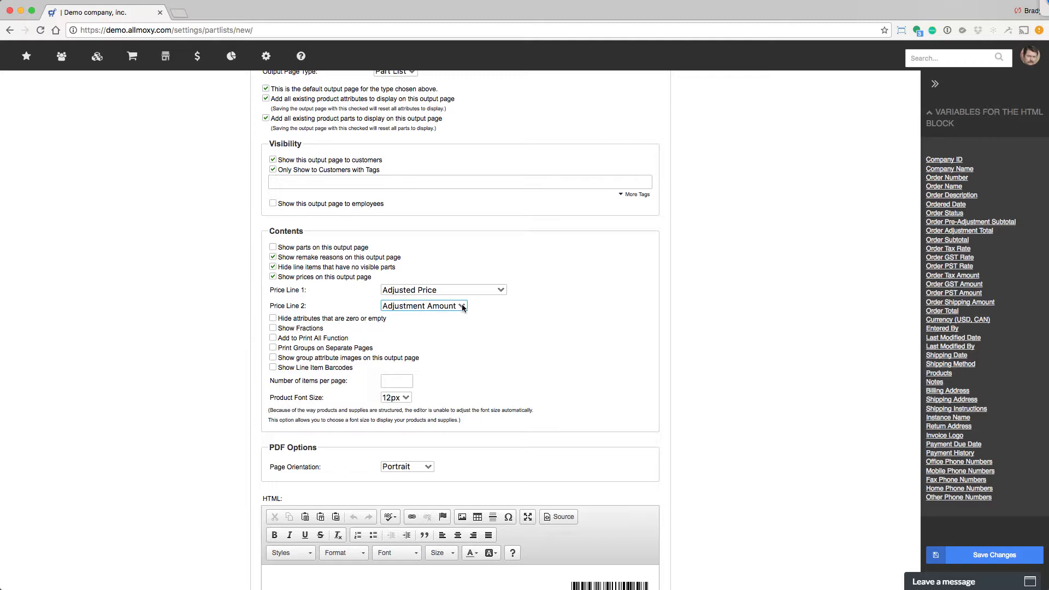
{"action": "left_click", "coordinate": [462, 294]}
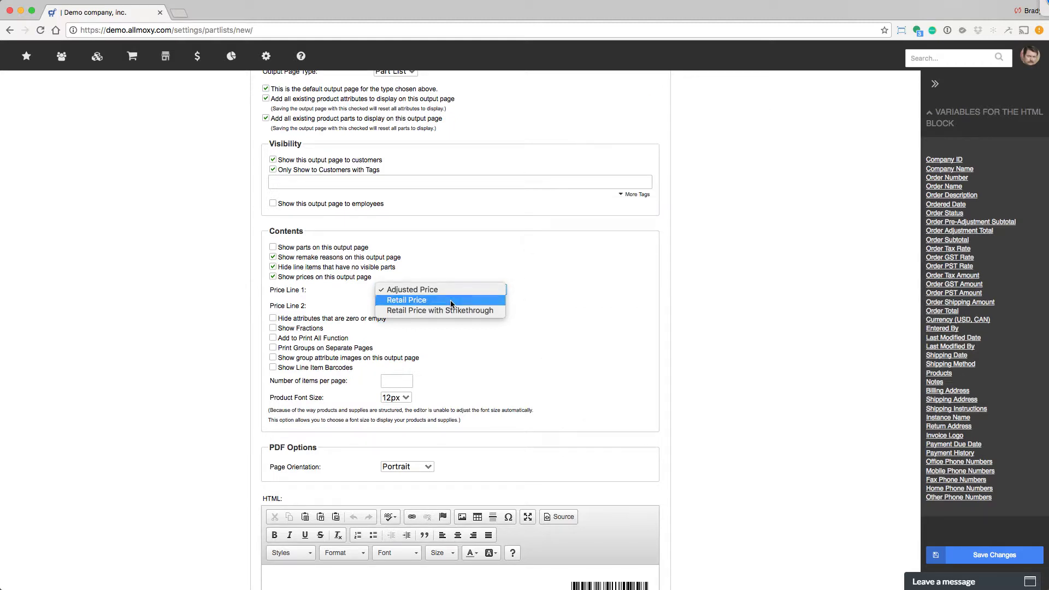
{"action": "left_click", "coordinate": [452, 301]}
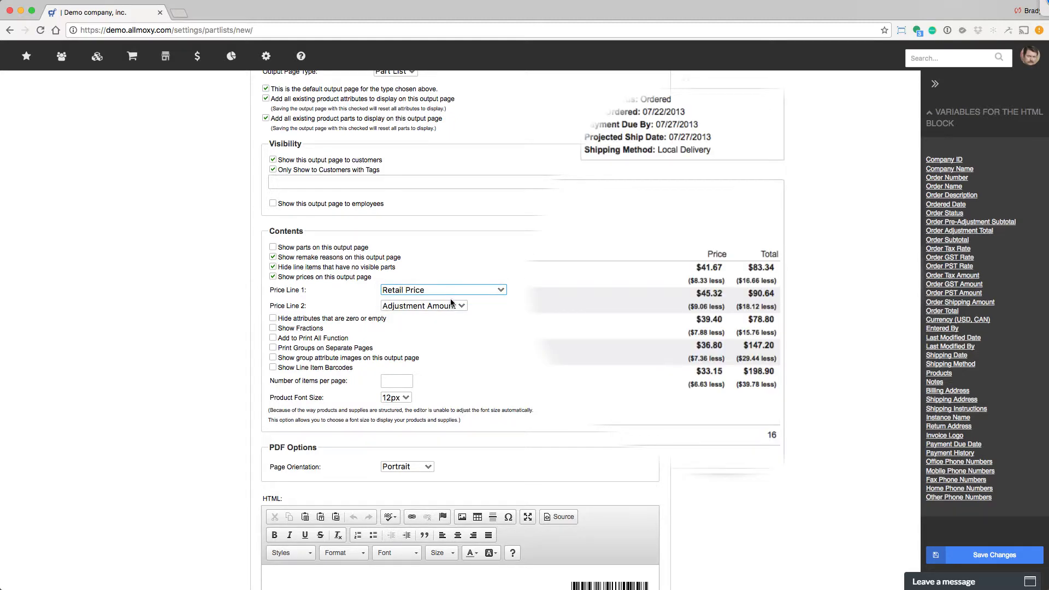
{"action": "left_click", "coordinate": [451, 293]}
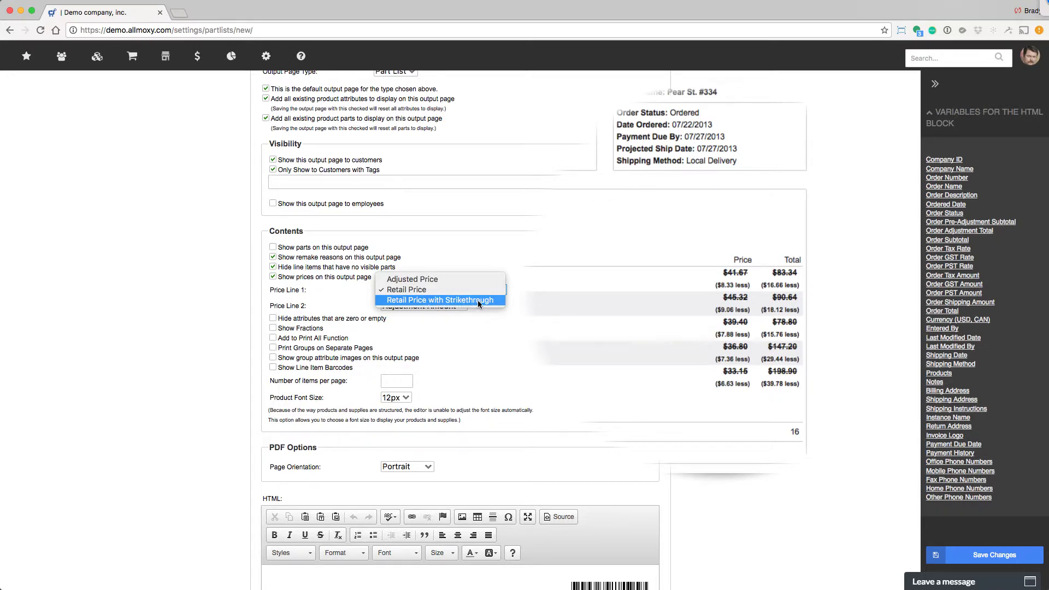
{"action": "left_click", "coordinate": [456, 308]}
{"action": "left_click", "coordinate": [447, 307]}
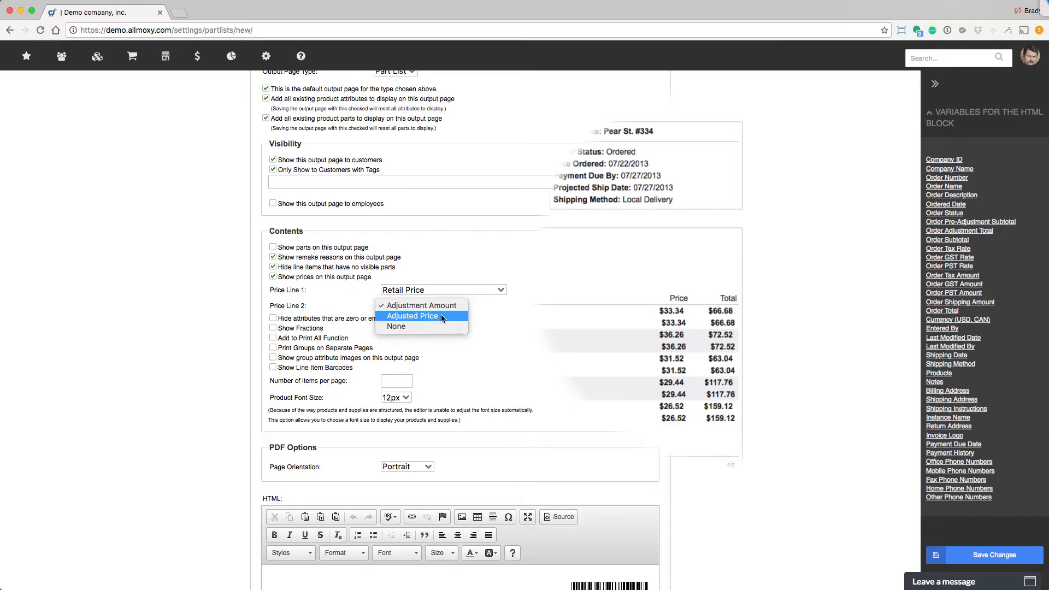
{"action": "left_click", "coordinate": [441, 327]}
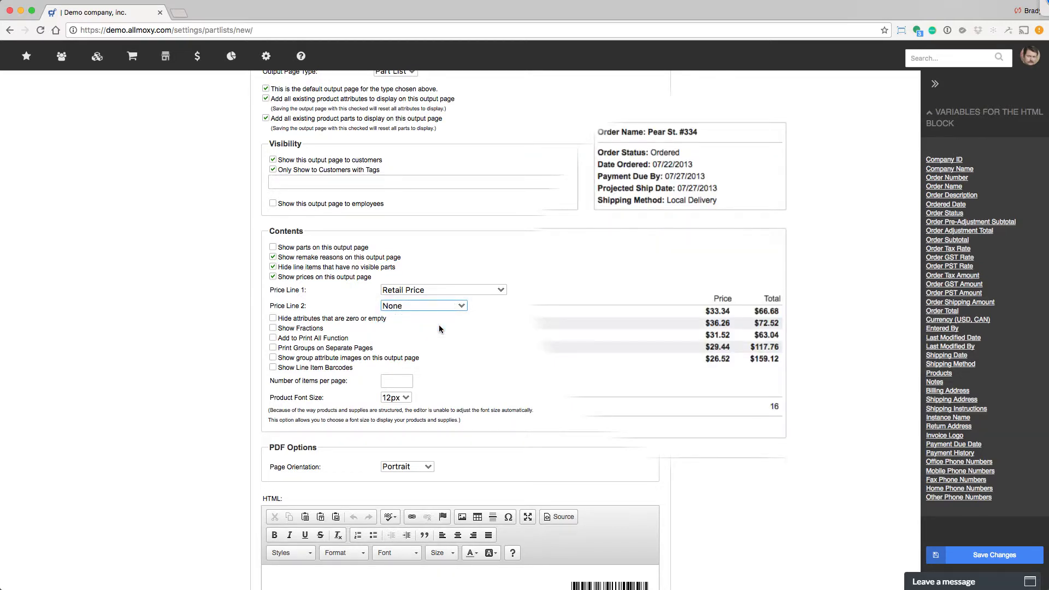
Enable hiding zero or empty attributes, fractions, Print All inclusion, low-resolution group attribute images and line item barcodes, leaving separate group pages off.
{"action": "left_click", "coordinate": [272, 319]}
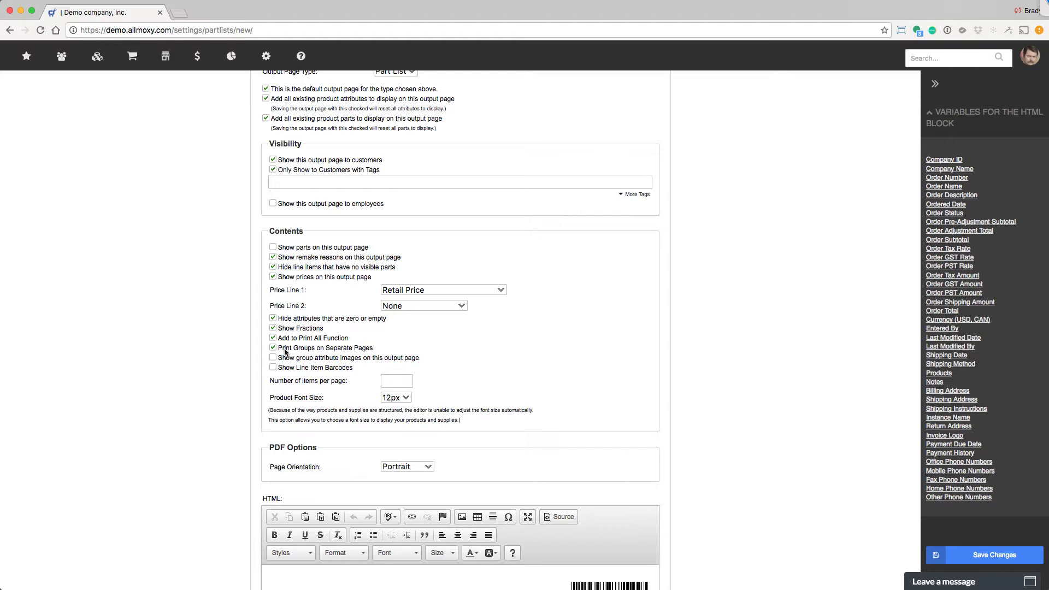
{"action": "left_click", "coordinate": [275, 349]}
{"action": "left_click", "coordinate": [274, 358]}
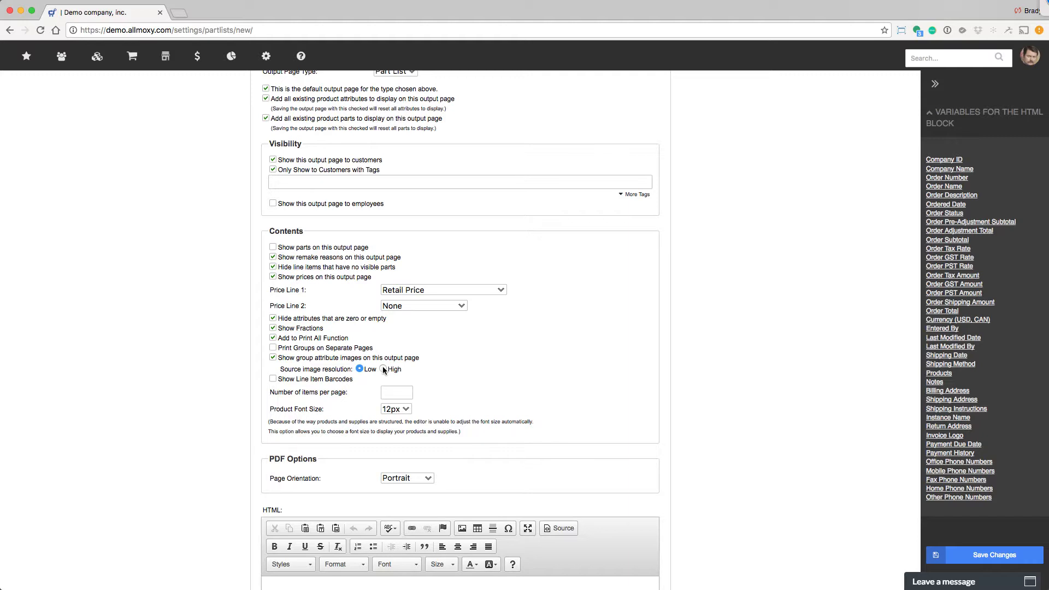
{"action": "left_click", "coordinate": [273, 380]}
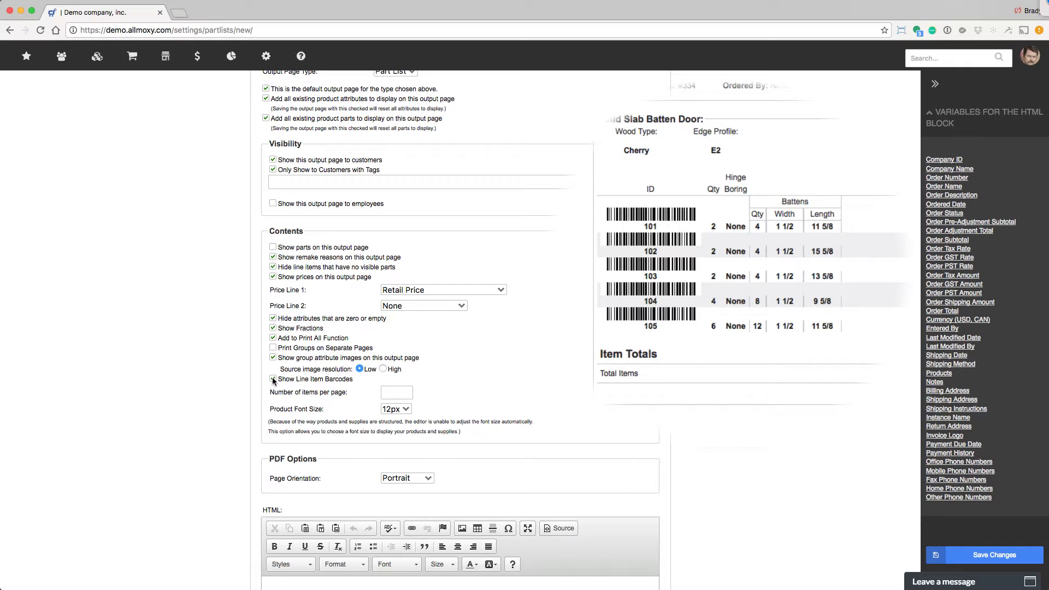
Set the number of items per page to 10.
{"action": "left_click", "coordinate": [409, 393]}
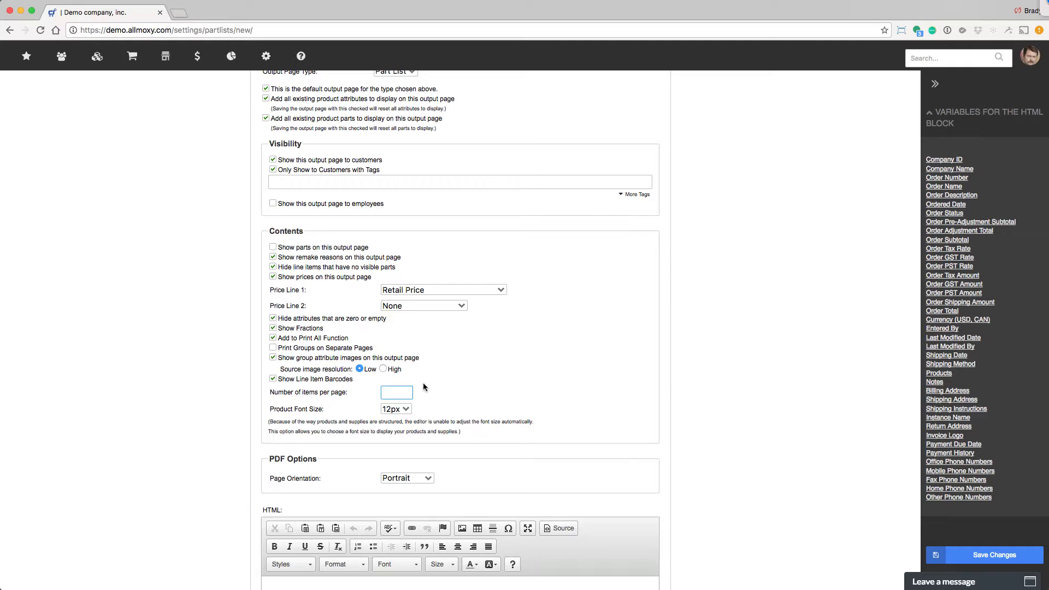
{"action": "type", "text": "1000"}
{"action": "key", "text": "BackSpace"}
{"action": "key", "text": "BackSpace"}
{"action": "key", "text": "BackSpace"}
{"action": "key", "text": "BackSpace"}
{"action": "type", "text": "100"}
{"action": "key", "text": "BackSpace"}
Review the available product font sizes and PDF page orientations.
{"action": "left_click", "coordinate": [395, 409]}
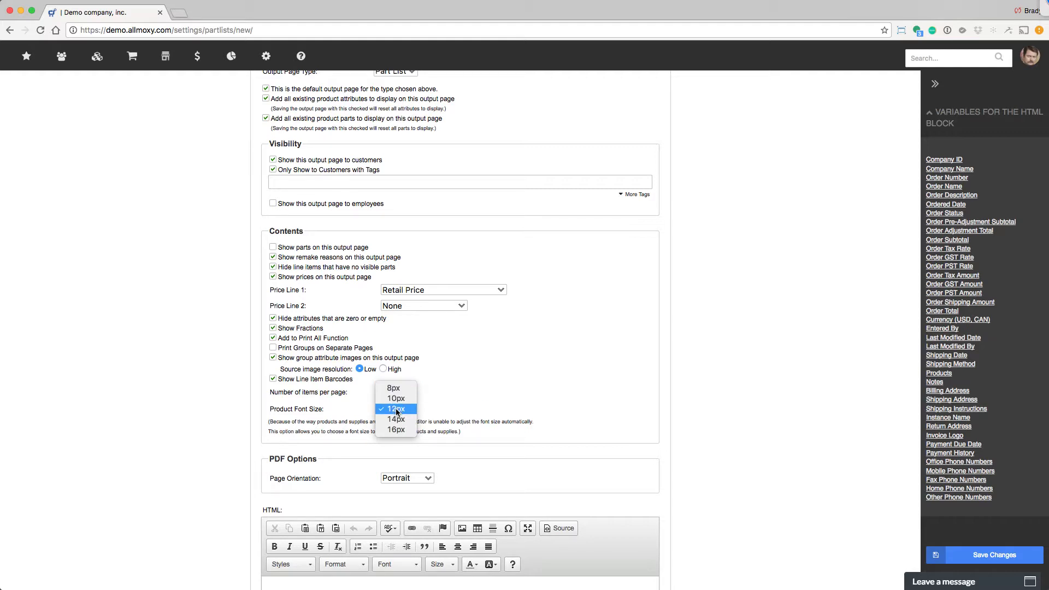
{"action": "left_click", "coordinate": [398, 411]}
{"action": "left_click", "coordinate": [414, 479]}
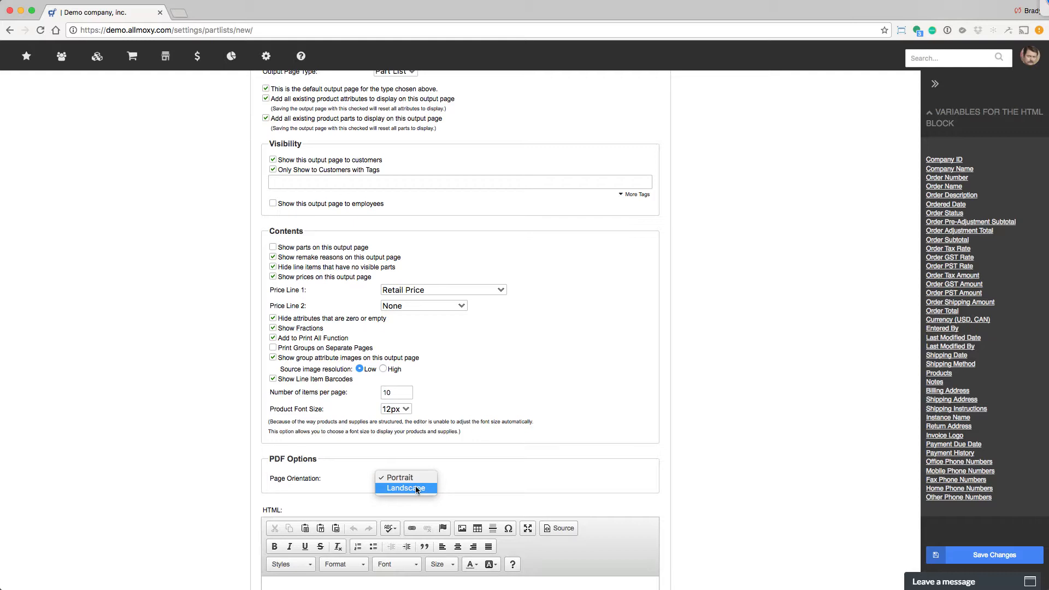
{"action": "left_click", "coordinate": [468, 483]}
Enlarge the HTML editor vertically to fit the whole part list template.
{"action": "scroll", "coordinate": [470, 484], "scroll_direction": "down", "scroll_amount": 5}
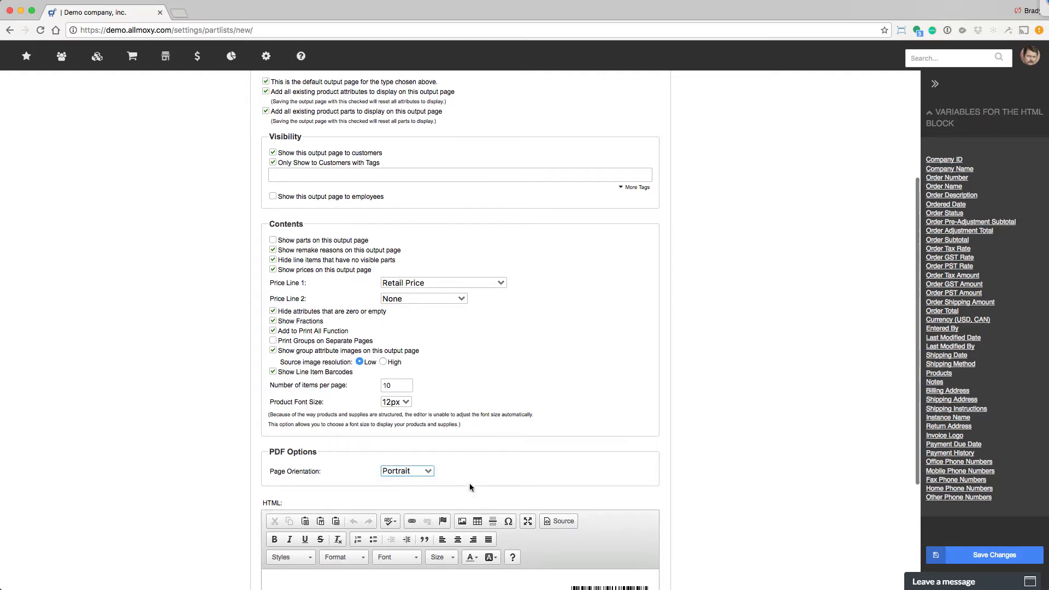
{"action": "left_click_drag", "start_coordinate": [651, 514], "coordinate": [656, 589]}
{"action": "scroll", "coordinate": [687, 511], "scroll_direction": "down", "scroll_amount": 4}
{"action": "left_click_drag", "start_coordinate": [662, 514], "coordinate": [663, 573]}
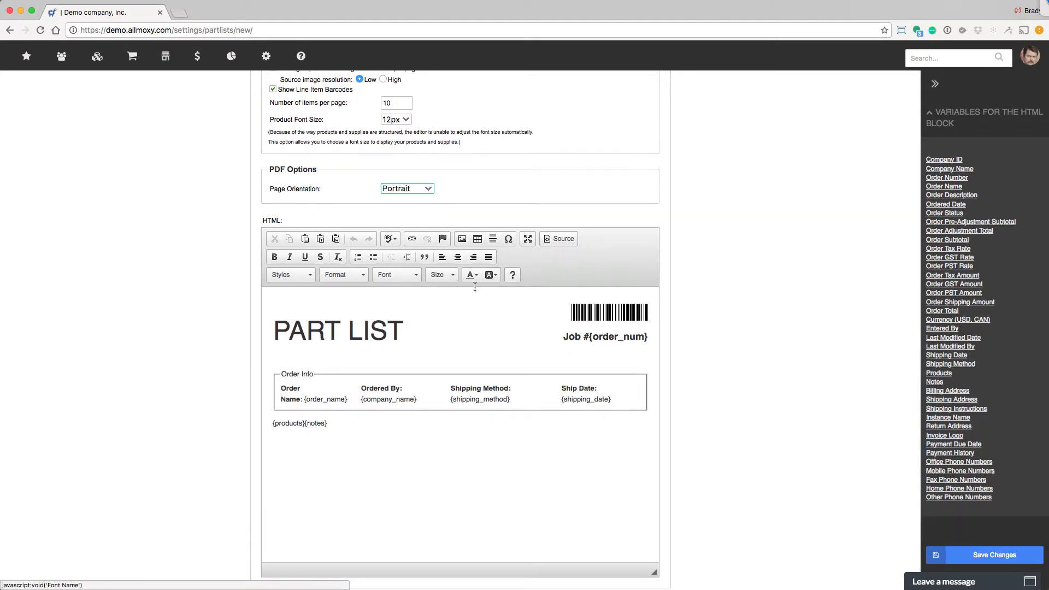
{"action": "scroll", "coordinate": [1010, 237], "scroll_direction": "down", "scroll_amount": 1}
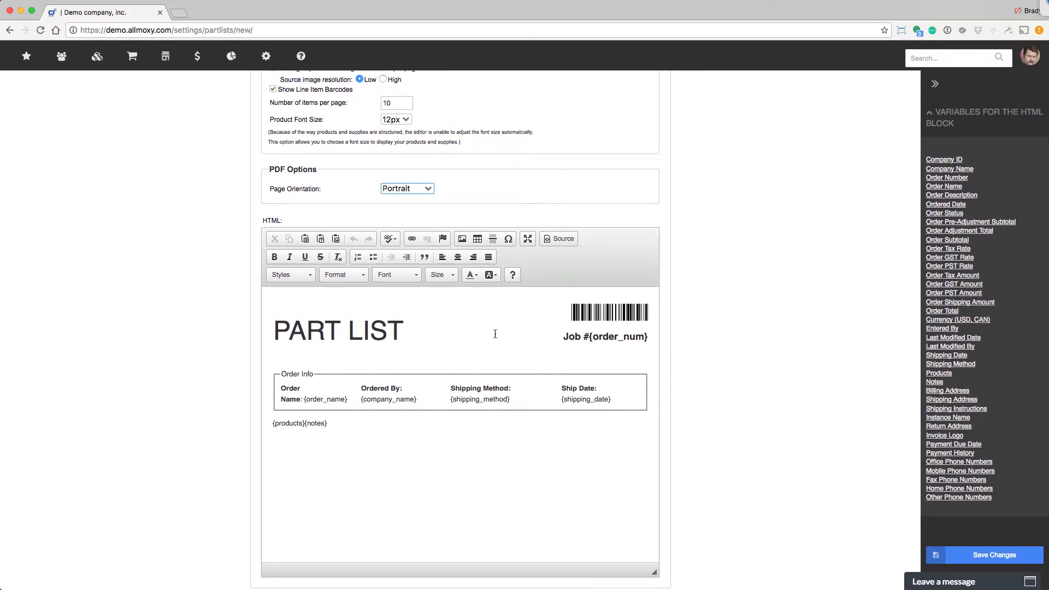
Set the font size of the PART LIST heading in the template to 36.
{"action": "left_click", "coordinate": [381, 327]}
{"action": "left_click", "coordinate": [398, 328]}
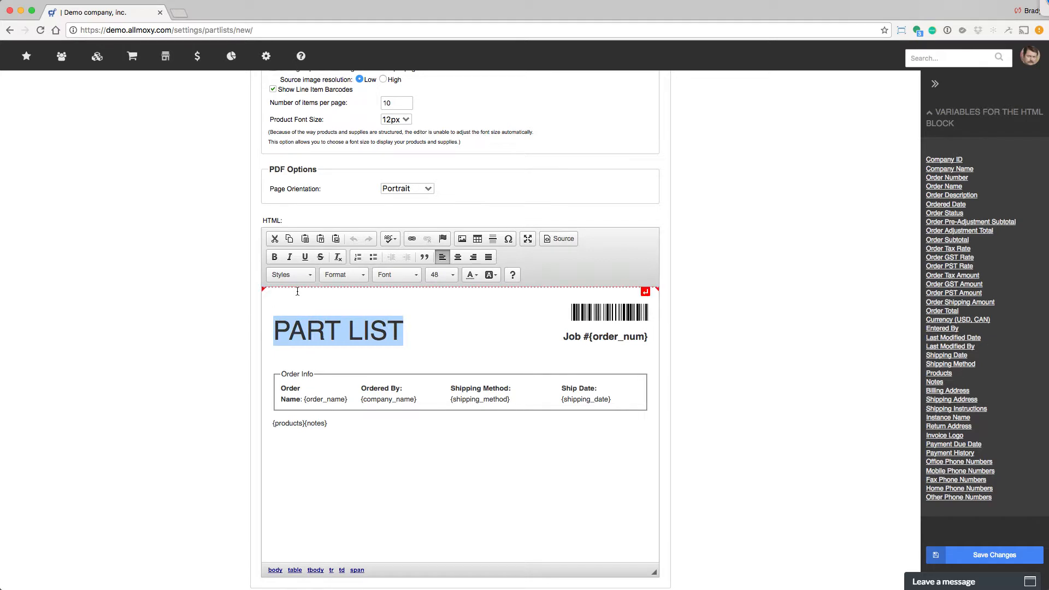
{"action": "left_click", "coordinate": [453, 275]}
{"action": "left_click", "coordinate": [455, 295]}
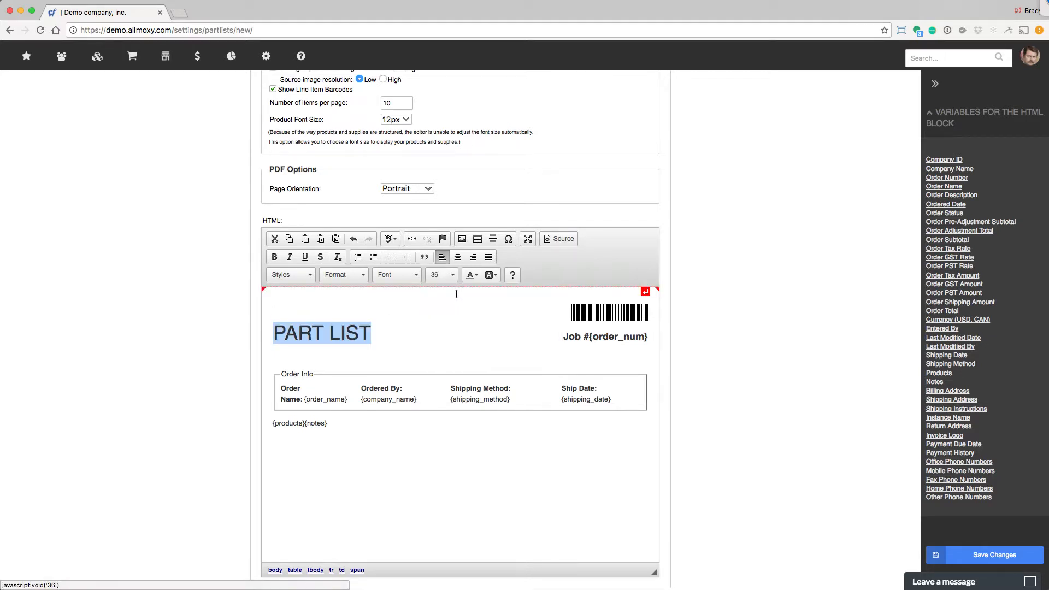
{"action": "left_click", "coordinate": [406, 469]}
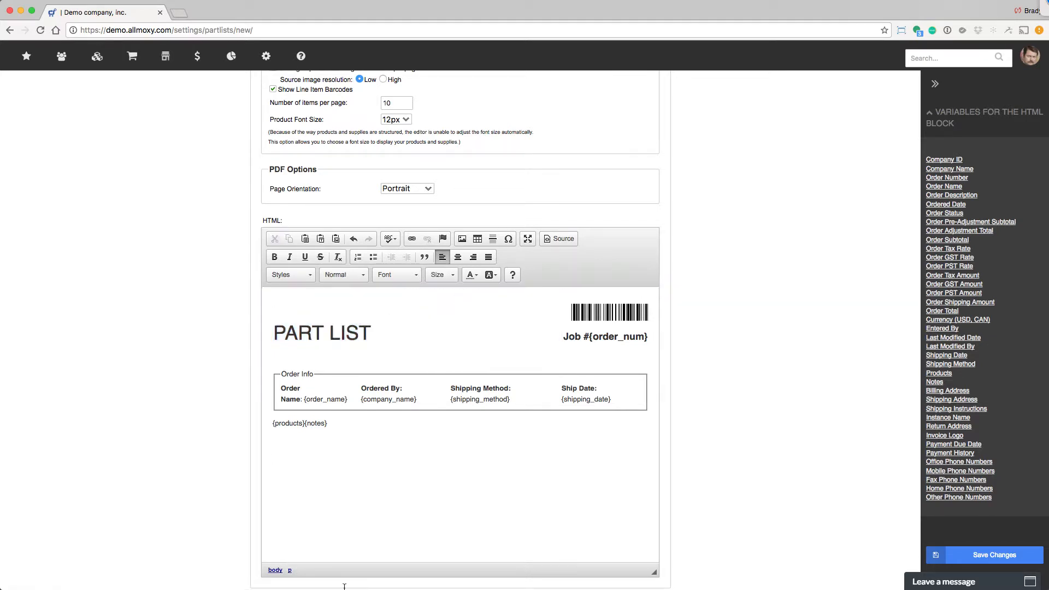
Add a line below the products and notes variables with the Currency, Last Modified Date, Shipping Method and Return Address variables.
{"action": "left_click", "coordinate": [956, 320]}
{"action": "left_click", "coordinate": [954, 338]}
{"action": "left_click", "coordinate": [953, 365]}
{"action": "left_click", "coordinate": [952, 425]}
{"action": "key", "text": "Return"}
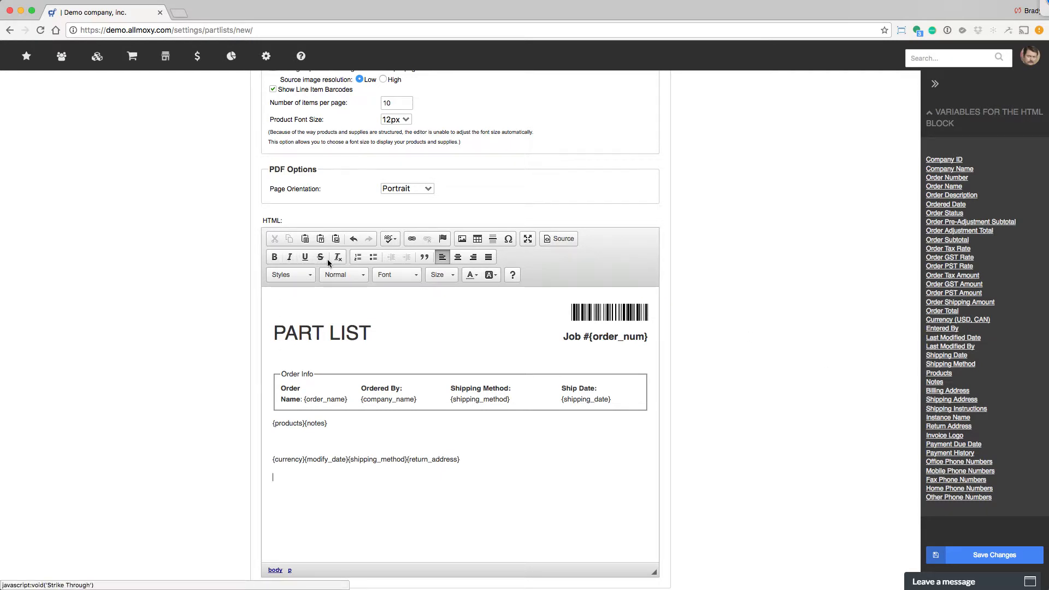
Insert a 3-row, 2-column table below the new line and fill it with currency, shipping address, and office, home and other phone number variables.
{"action": "left_click", "coordinate": [477, 240]}
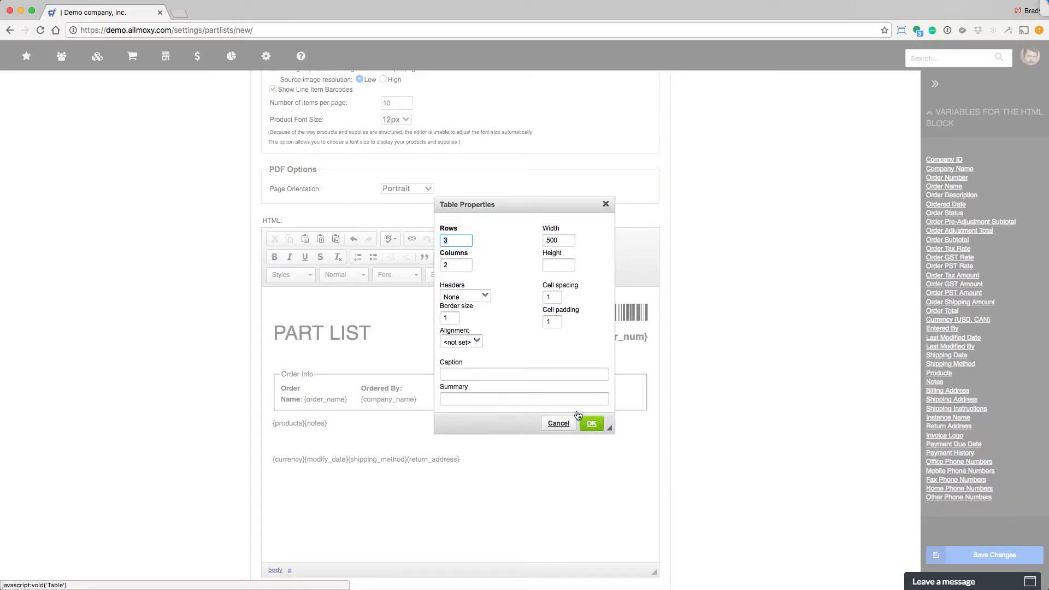
{"action": "left_click", "coordinate": [591, 423]}
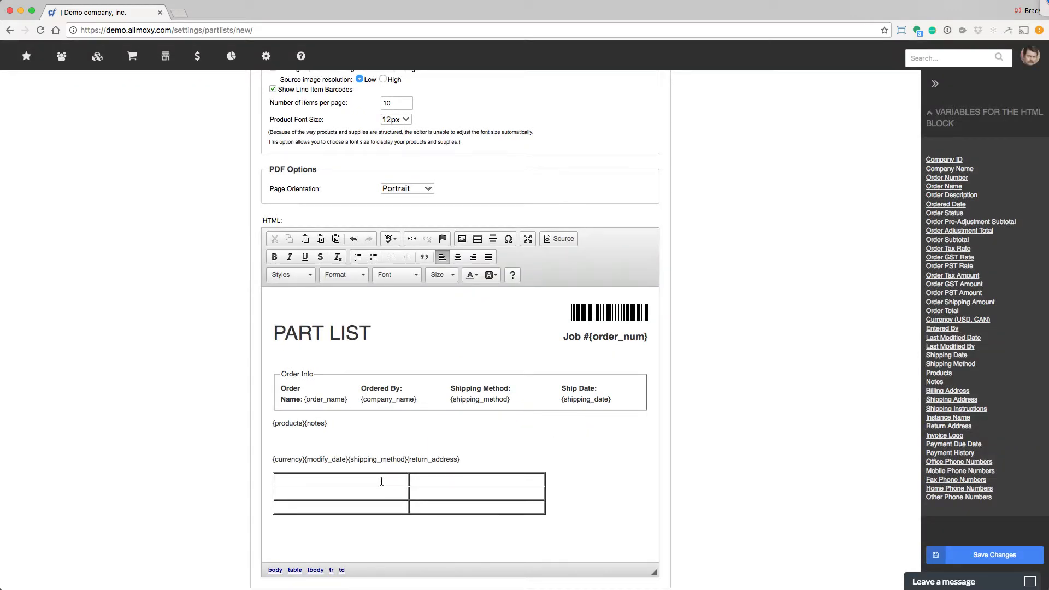
{"action": "left_click", "coordinate": [959, 320]}
{"action": "key", "text": "Tab"}
{"action": "left_click", "coordinate": [952, 400]}
{"action": "left_click", "coordinate": [312, 498]}
{"action": "left_click", "coordinate": [959, 462]}
{"action": "left_click", "coordinate": [448, 494]}
{"action": "left_click", "coordinate": [958, 489]}
{"action": "left_click", "coordinate": [376, 512]}
{"action": "left_click", "coordinate": [959, 497]}
{"action": "left_click", "coordinate": [448, 507]}
{"action": "left_click", "coordinate": [959, 490]}
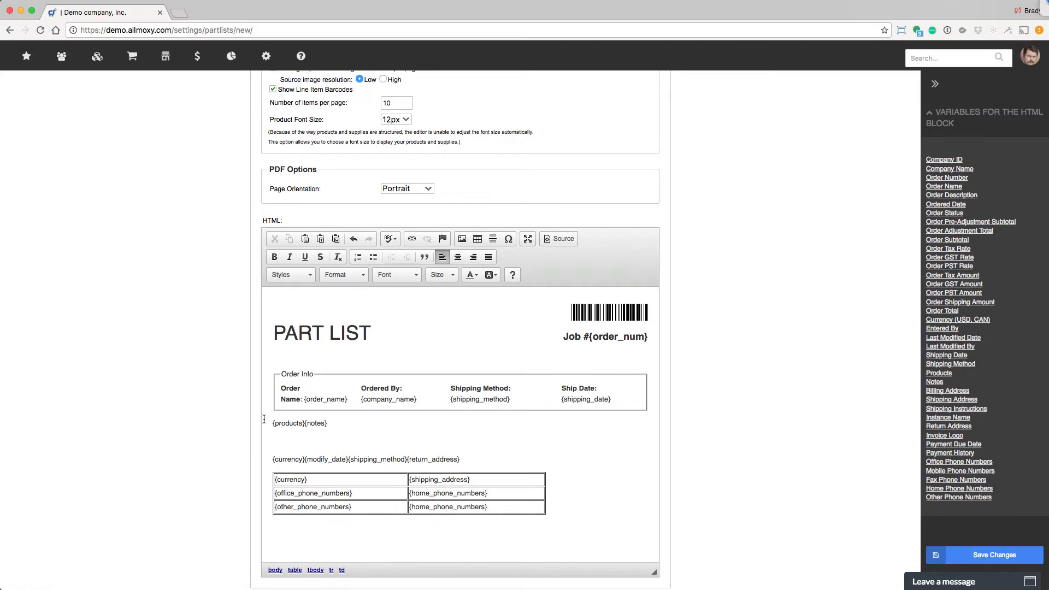
{"action": "left_click_drag", "start_coordinate": [268, 422], "coordinate": [304, 424]}
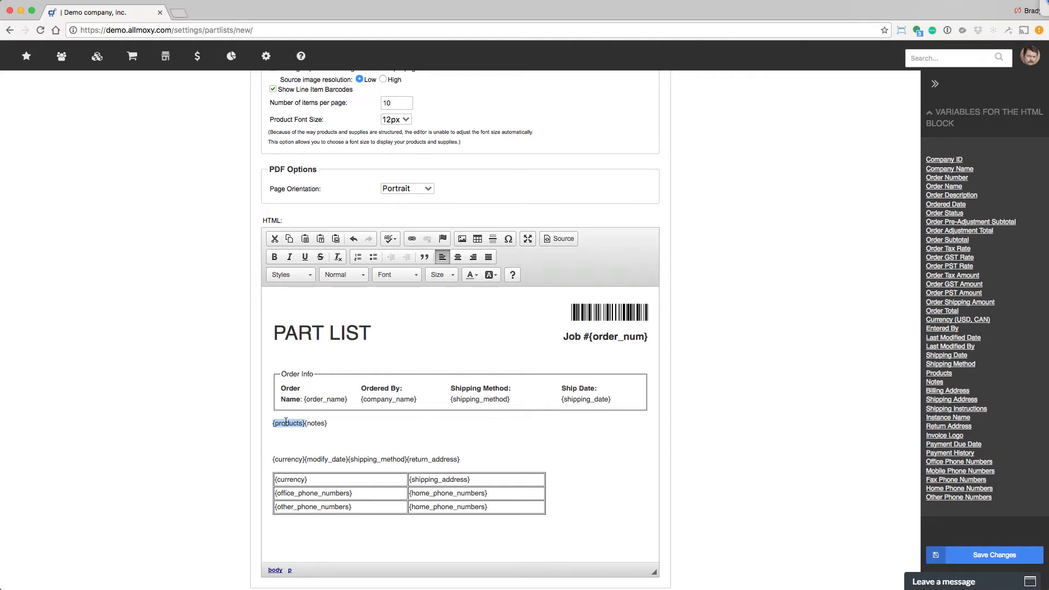
{"action": "left_click", "coordinate": [462, 239]}
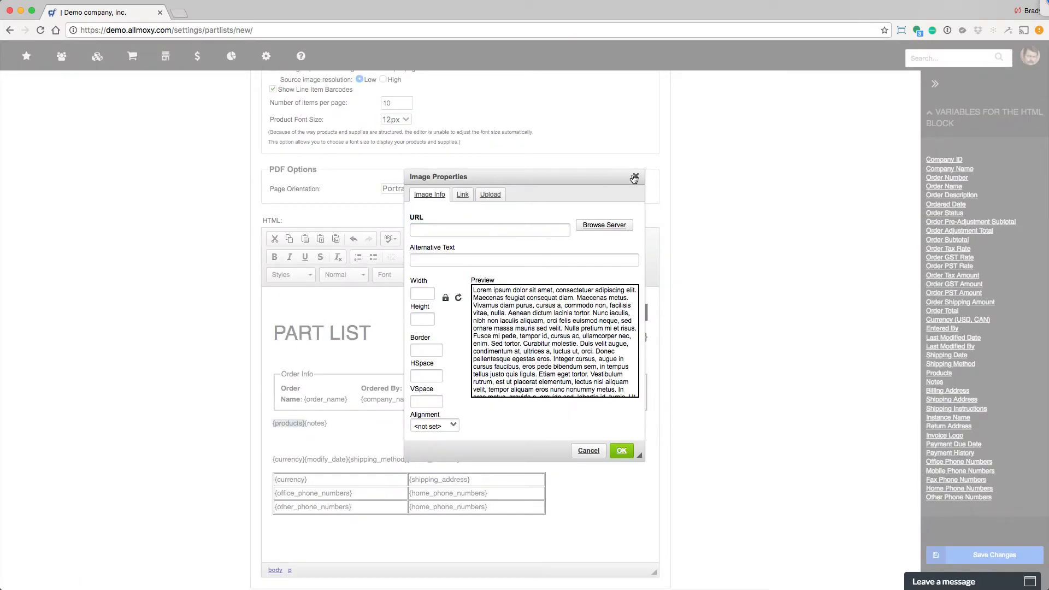
{"action": "left_click", "coordinate": [636, 177]}
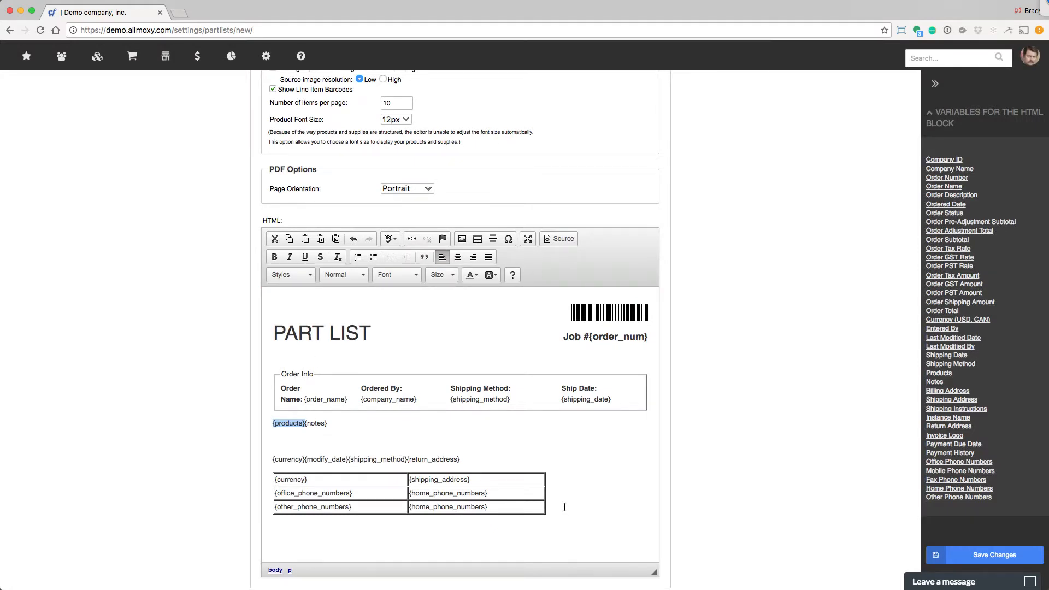
Save the new output page and open the Frame List output page for editing at its HTML template.
{"action": "left_click", "coordinate": [983, 559]}
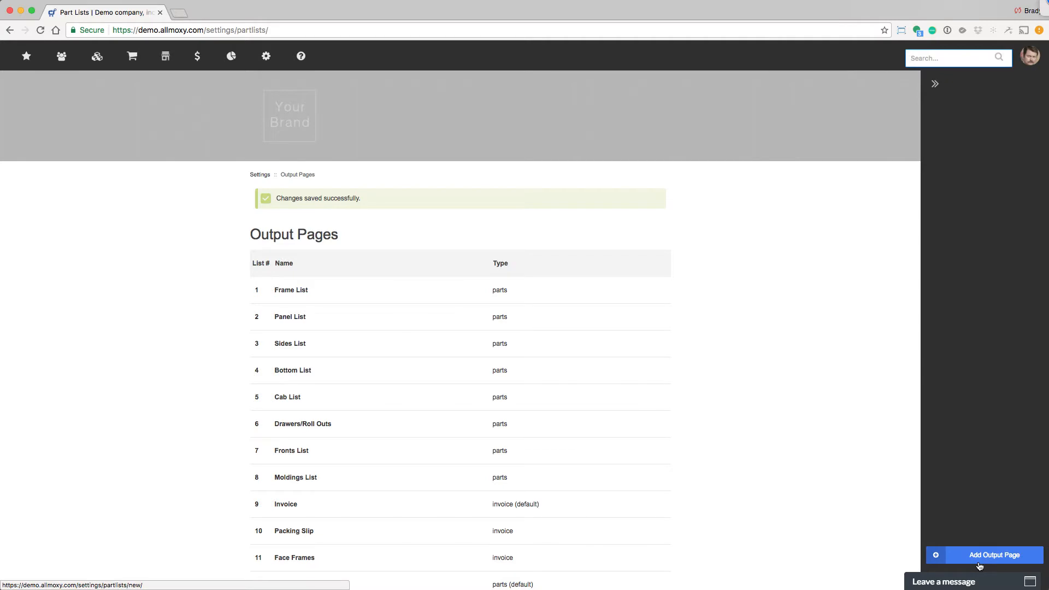
{"action": "left_click", "coordinate": [257, 294]}
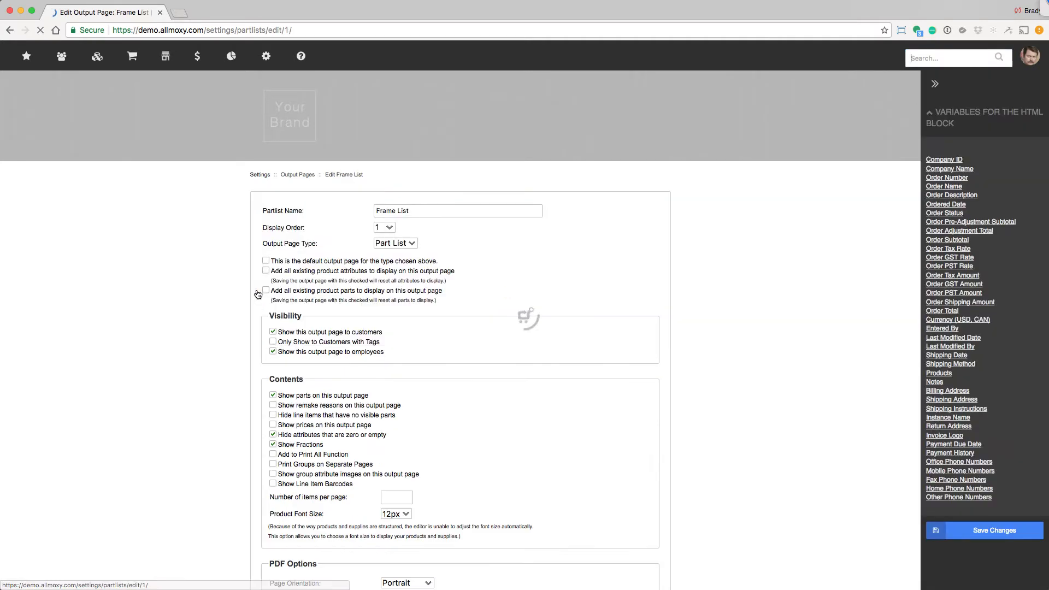
{"action": "scroll", "coordinate": [568, 432], "scroll_direction": "down", "scroll_amount": 5}
{"action": "scroll", "coordinate": [567, 433], "scroll_direction": "down", "scroll_amount": 4}
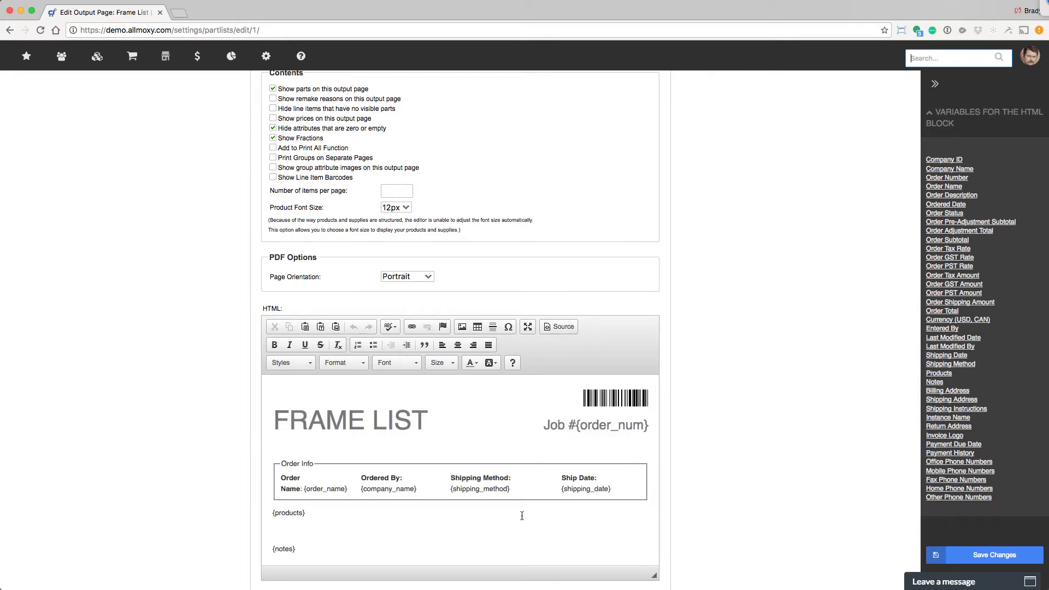
{"action": "scroll", "coordinate": [524, 305], "scroll_direction": "down", "scroll_amount": 3}
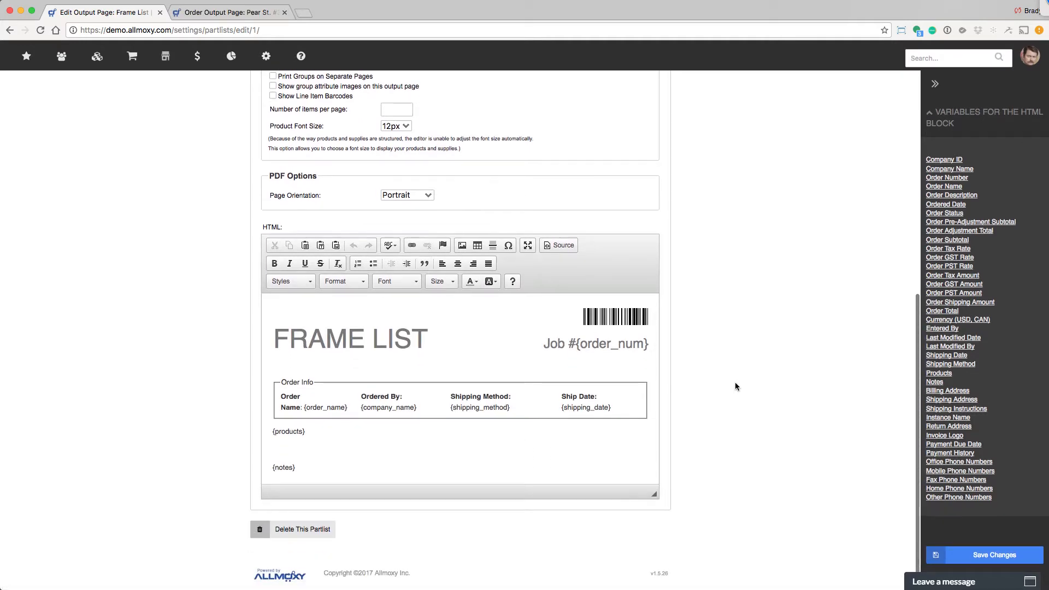
Give the FRAME LIST heading in the template a yellow background and save the output page.
{"action": "left_click", "coordinate": [201, 15]}
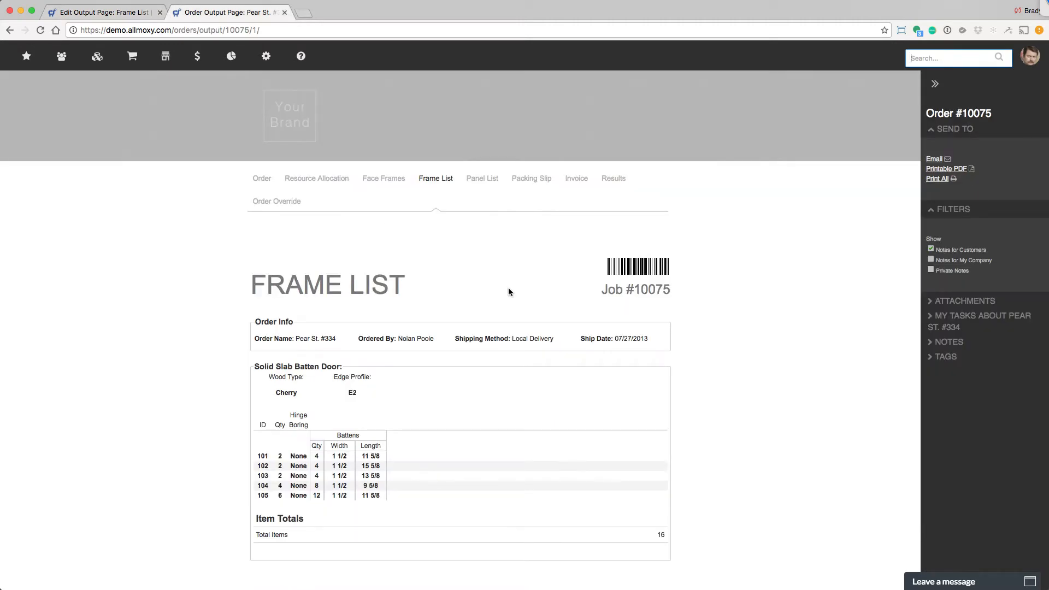
{"action": "left_click", "coordinate": [71, 11]}
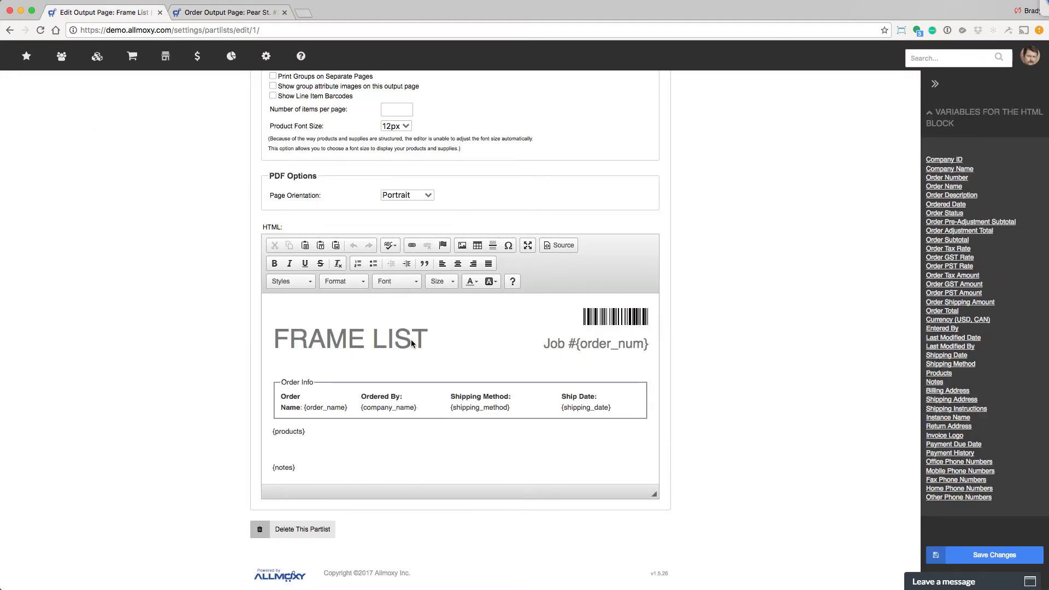
{"action": "left_click_drag", "start_coordinate": [431, 339], "coordinate": [274, 339]}
{"action": "left_click_drag", "start_coordinate": [431, 414], "coordinate": [499, 365]}
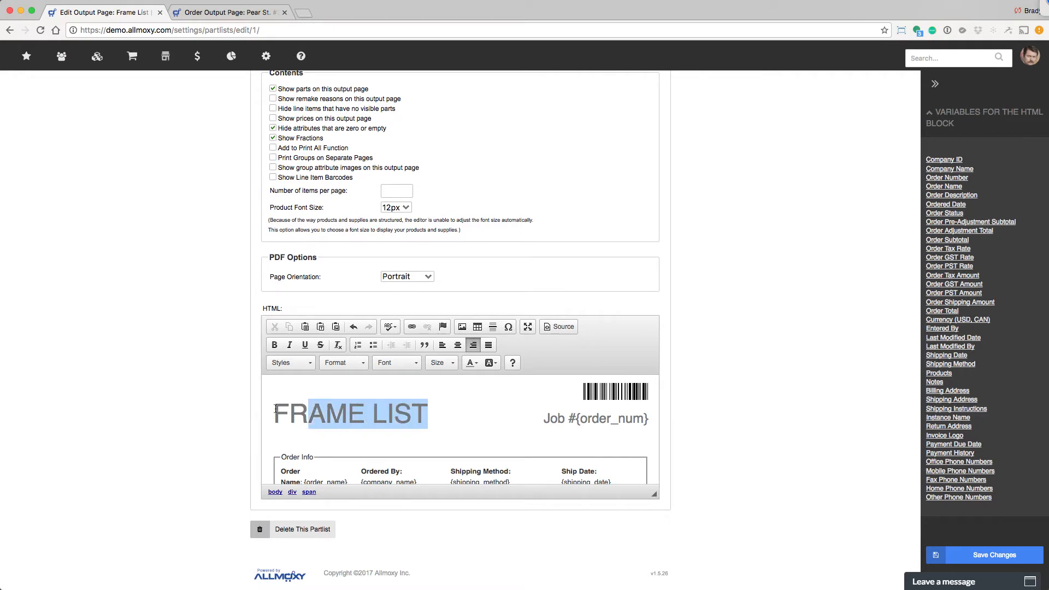
{"action": "left_click", "coordinate": [490, 363]}
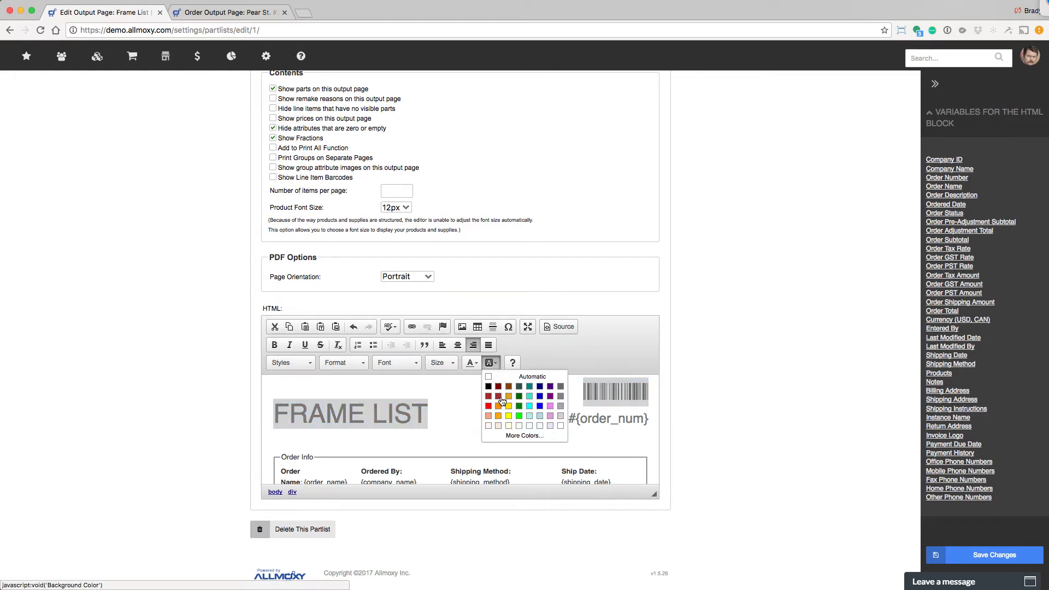
{"action": "left_click", "coordinate": [509, 416]}
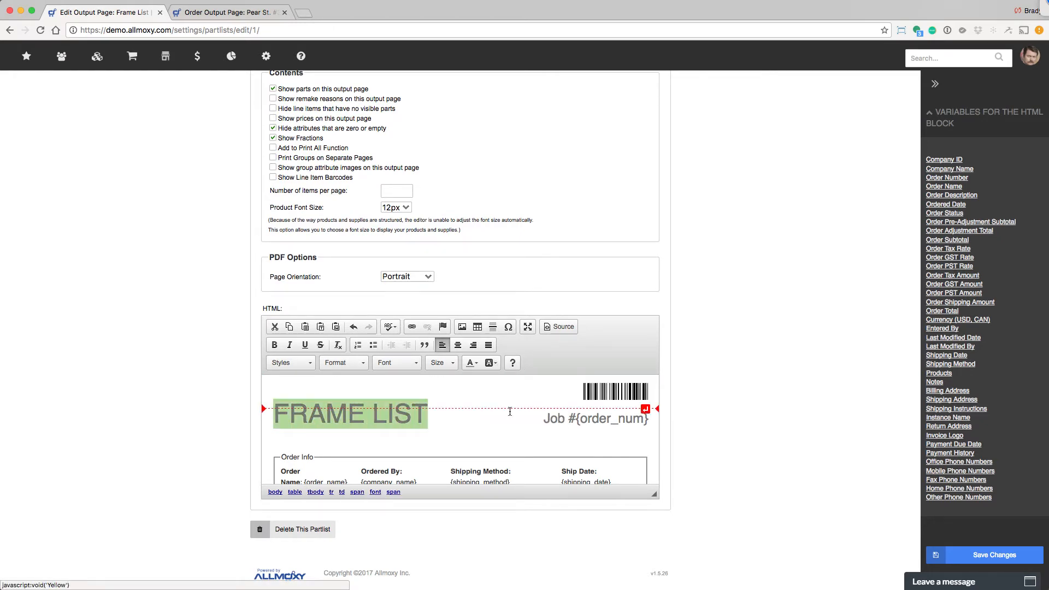
{"action": "left_click", "coordinate": [1028, 556]}
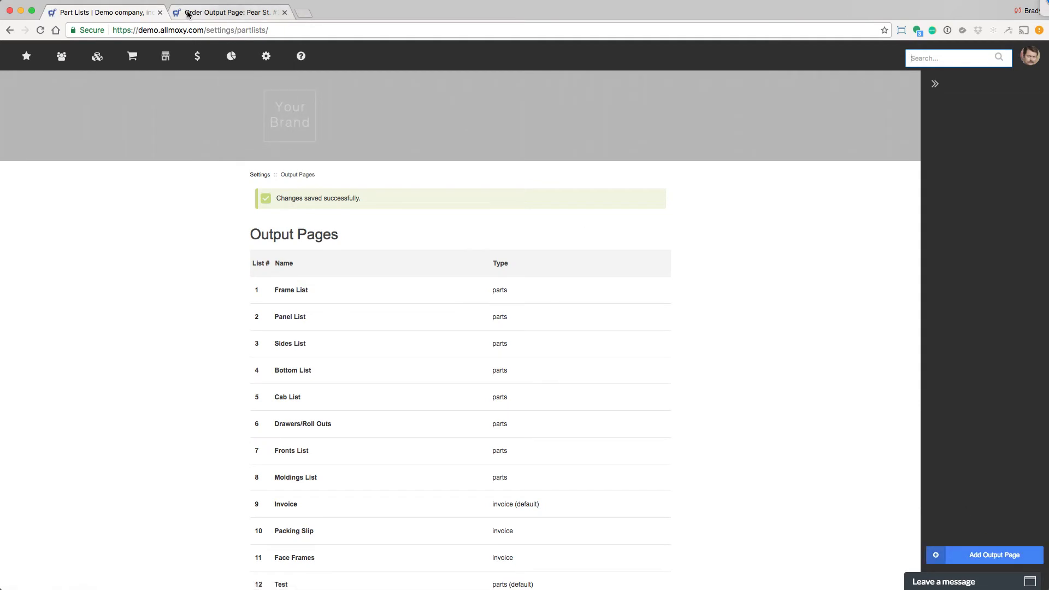
Reload the Frame List in the open order to check the heading's background colour.
{"action": "left_click", "coordinate": [187, 13]}
{"action": "left_click", "coordinate": [261, 179]}
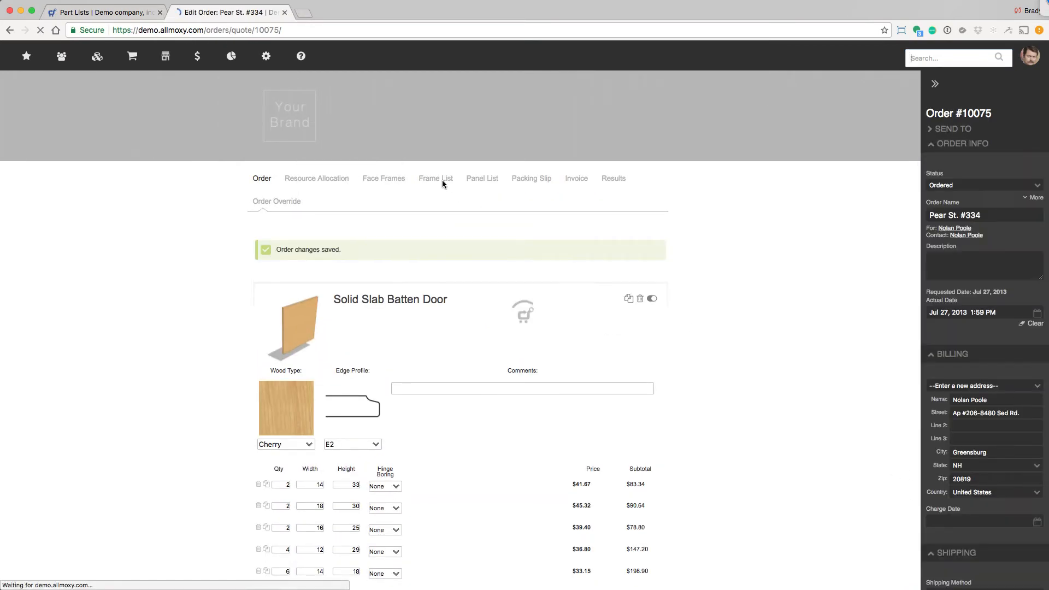
{"action": "left_click", "coordinate": [442, 180]}
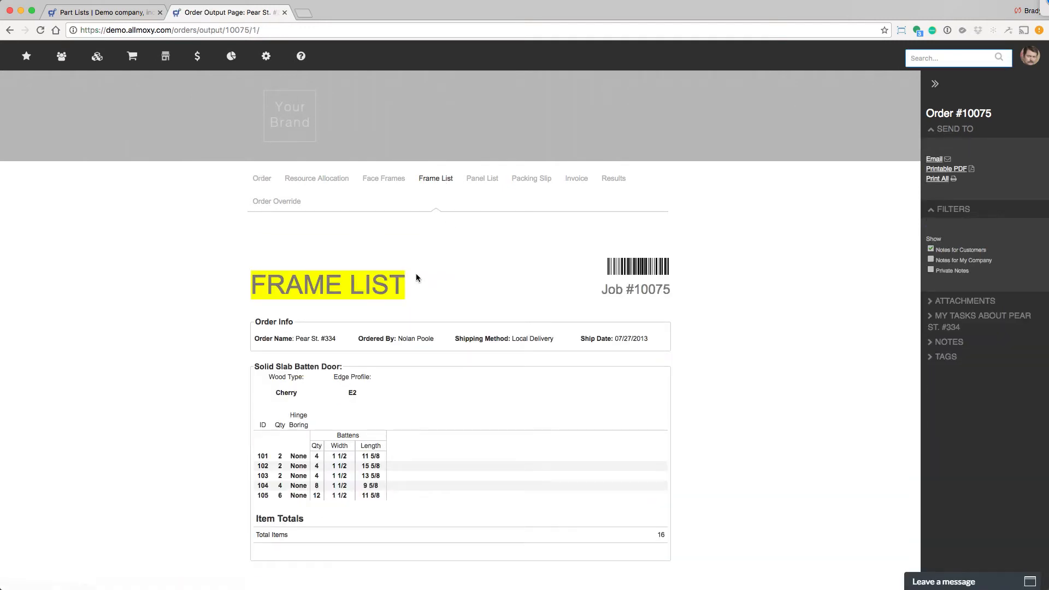
Set the product font size of the Frame List output page to 14px and save the page.
{"action": "left_click", "coordinate": [113, 16]}
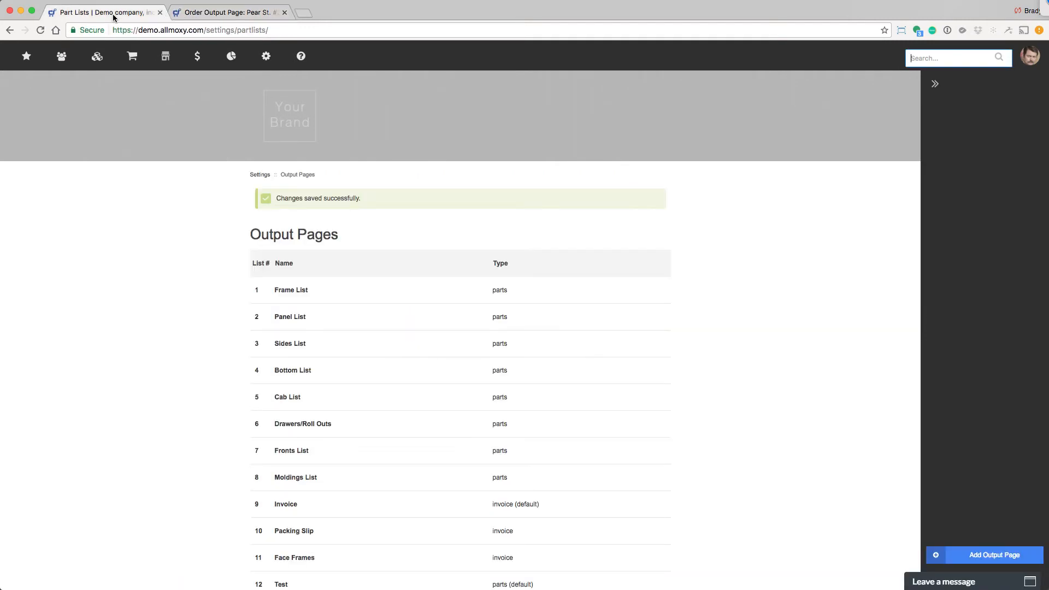
{"action": "scroll", "coordinate": [342, 326], "scroll_direction": "down", "scroll_amount": 5}
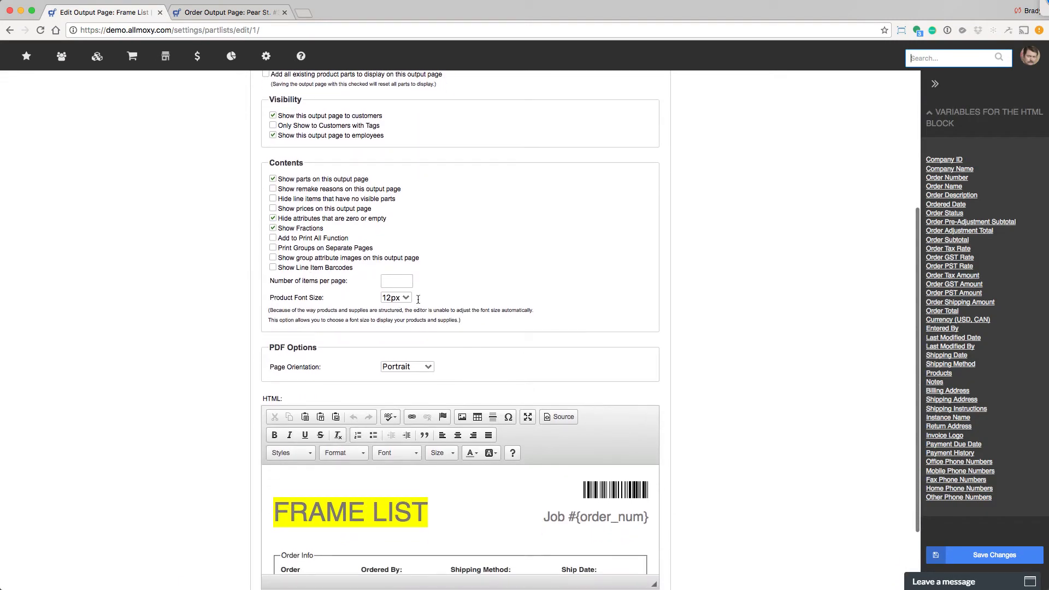
{"action": "left_click", "coordinate": [395, 298]}
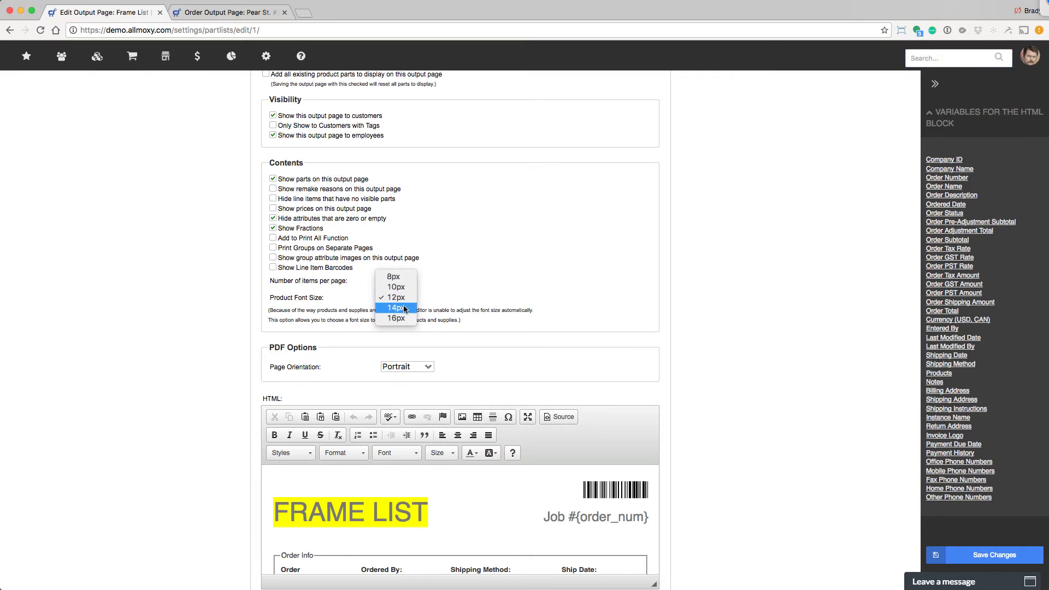
{"action": "left_click", "coordinate": [395, 310]}
Reload the order's Frame List to check the product font size.
{"action": "left_click", "coordinate": [227, 12]}
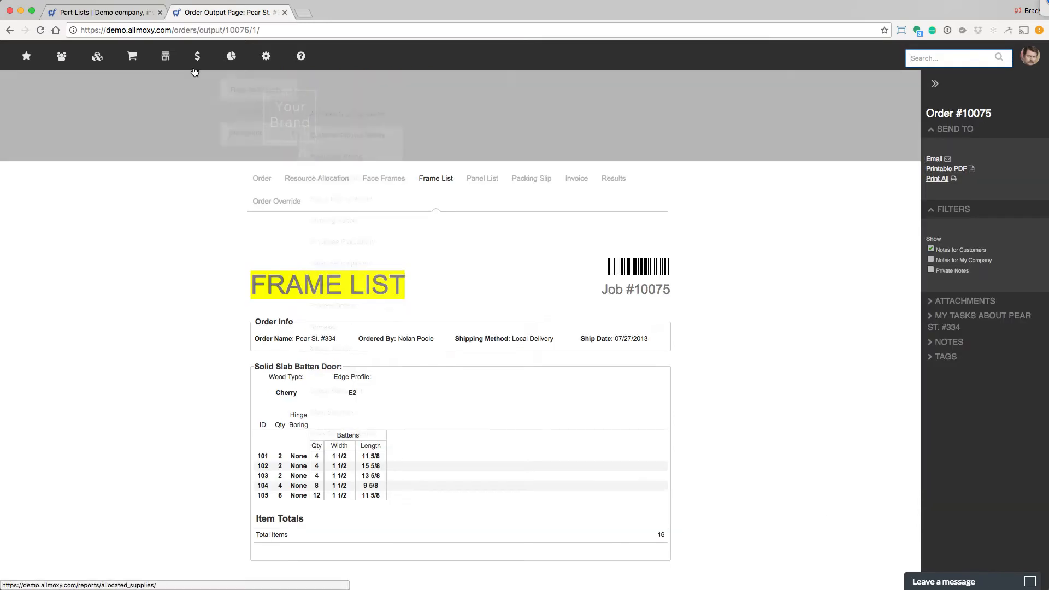
{"action": "left_click", "coordinate": [261, 178]}
{"action": "left_click", "coordinate": [436, 178]}
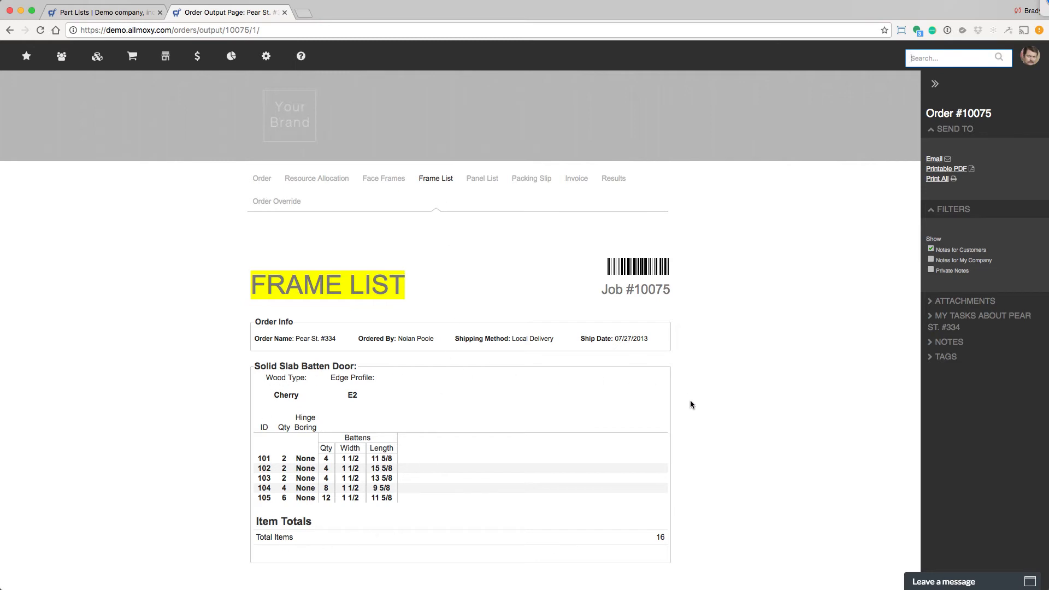
Insert the Invoice Logo variable between the products and notes variables in the Frame List template and save the page.
{"action": "left_click", "coordinate": [109, 17]}
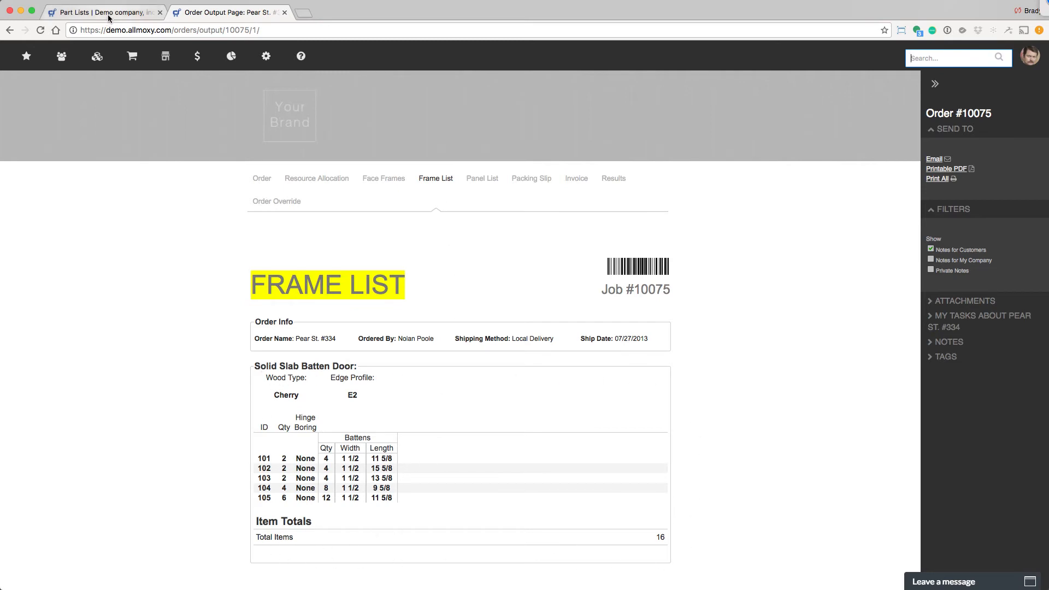
{"action": "left_click", "coordinate": [259, 295]}
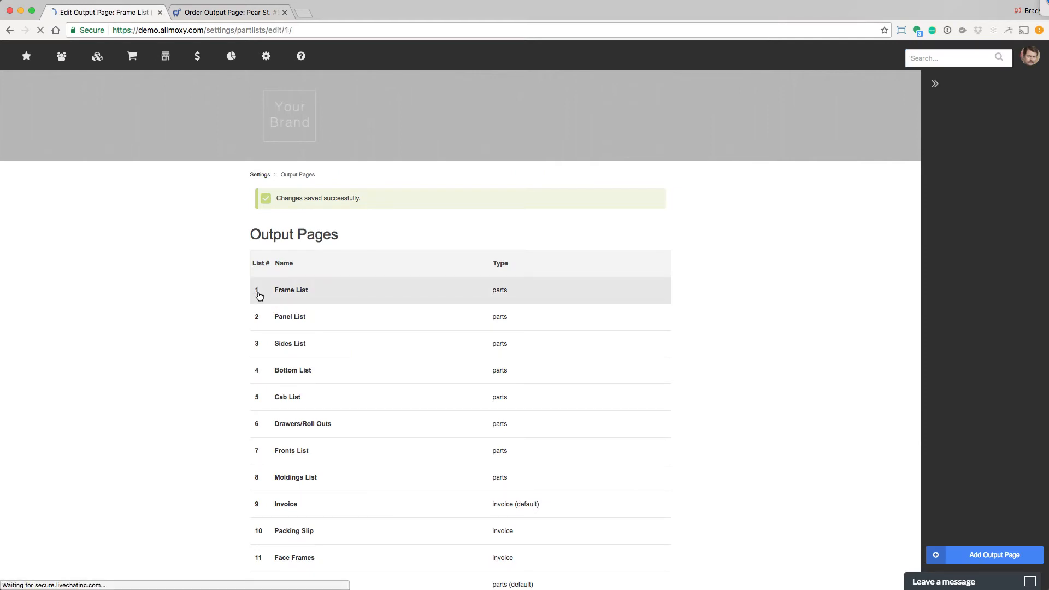
{"action": "scroll", "coordinate": [328, 437], "scroll_direction": "down", "scroll_amount": 5}
{"action": "left_click", "coordinate": [328, 451]}
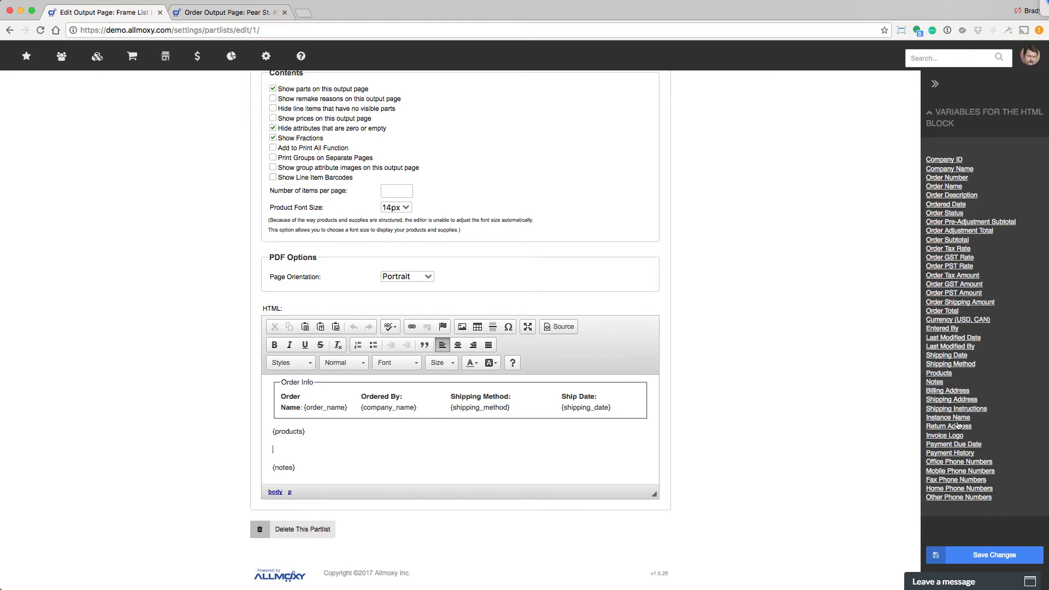
{"action": "left_click", "coordinate": [946, 435]}
{"action": "left_click", "coordinate": [995, 555]}
Check the invoice logo below the products on the order's Frame List.
{"action": "left_click", "coordinate": [235, 13]}
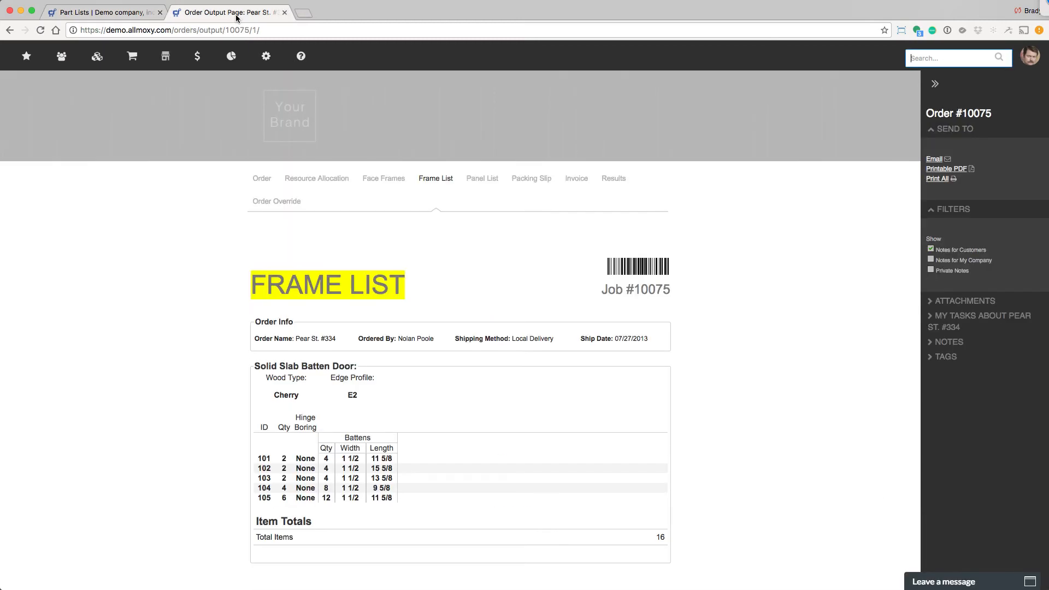
{"action": "scroll", "coordinate": [292, 183], "scroll_direction": "down", "scroll_amount": 2}
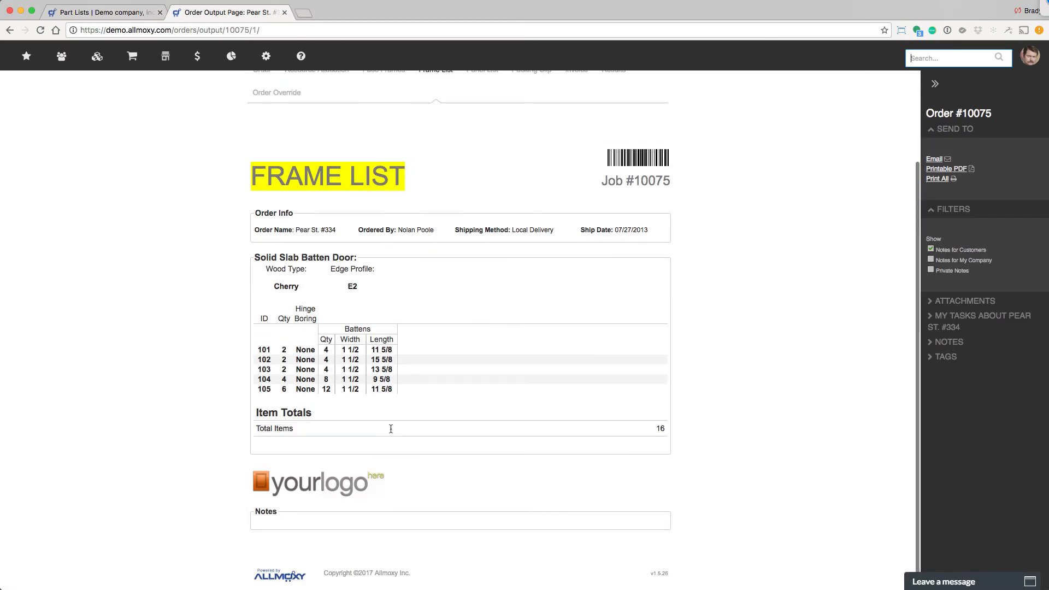
Open the parts of the Base Cabinets product and expand the Sides part's settings.
{"action": "left_click", "coordinate": [104, 12]}
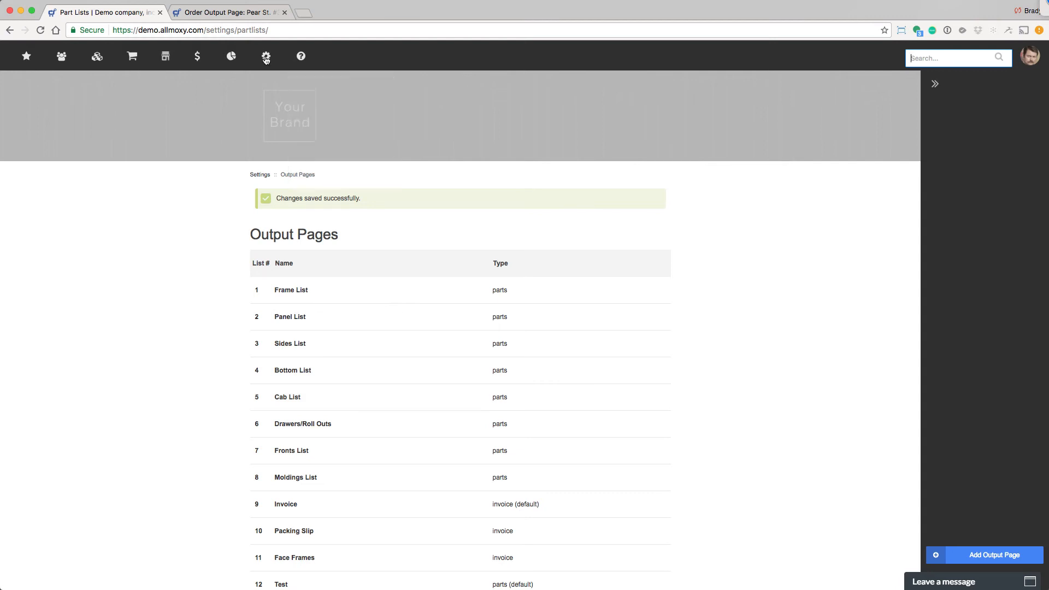
{"action": "mouse_move", "coordinate": [266, 57]}
{"action": "mouse_move", "coordinate": [276, 109]}
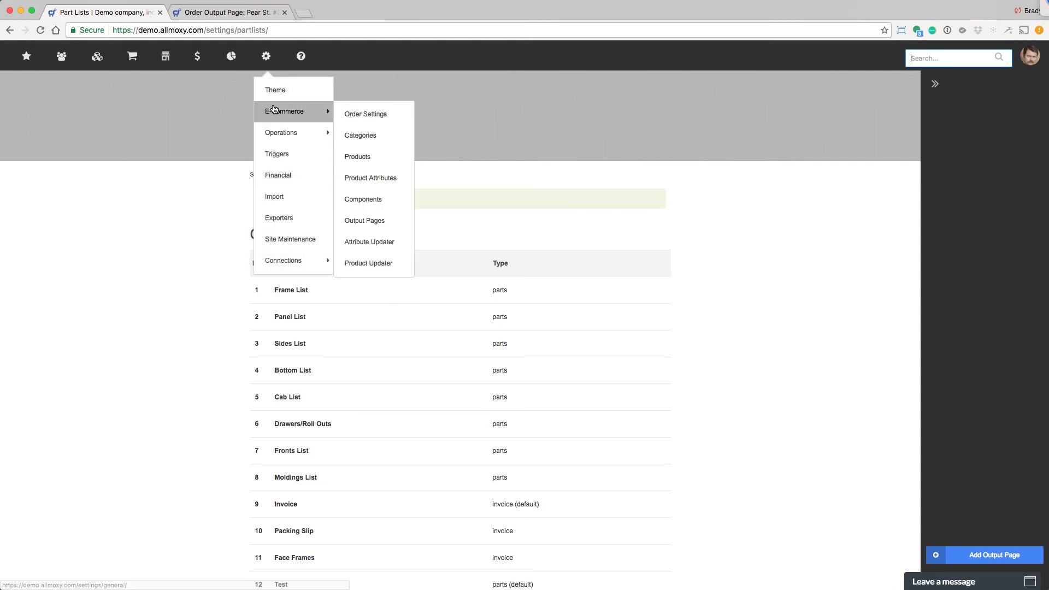
{"action": "left_click", "coordinate": [368, 158]}
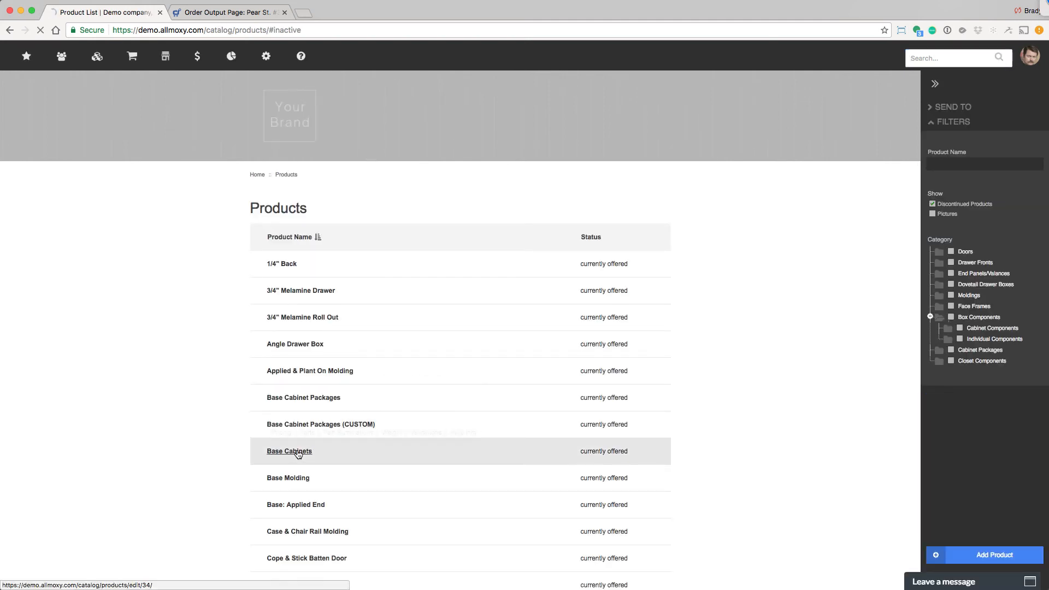
{"action": "left_click", "coordinate": [298, 454]}
{"action": "left_click", "coordinate": [342, 181]}
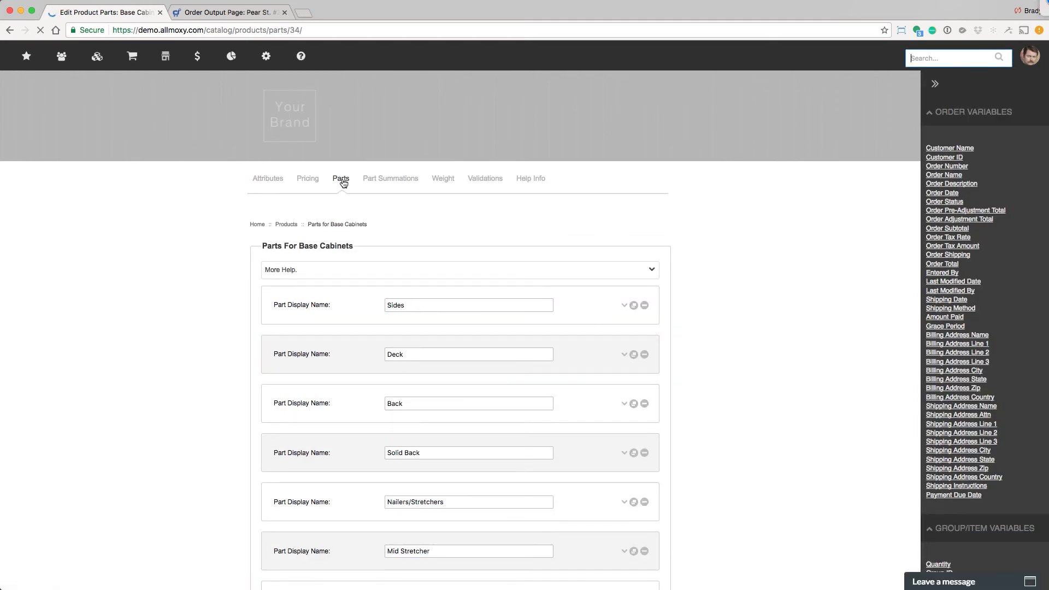
{"action": "left_click", "coordinate": [623, 306]}
Set the Sides part to show on the Frame List output page.
{"action": "scroll", "coordinate": [496, 290], "scroll_direction": "down", "scroll_amount": 5}
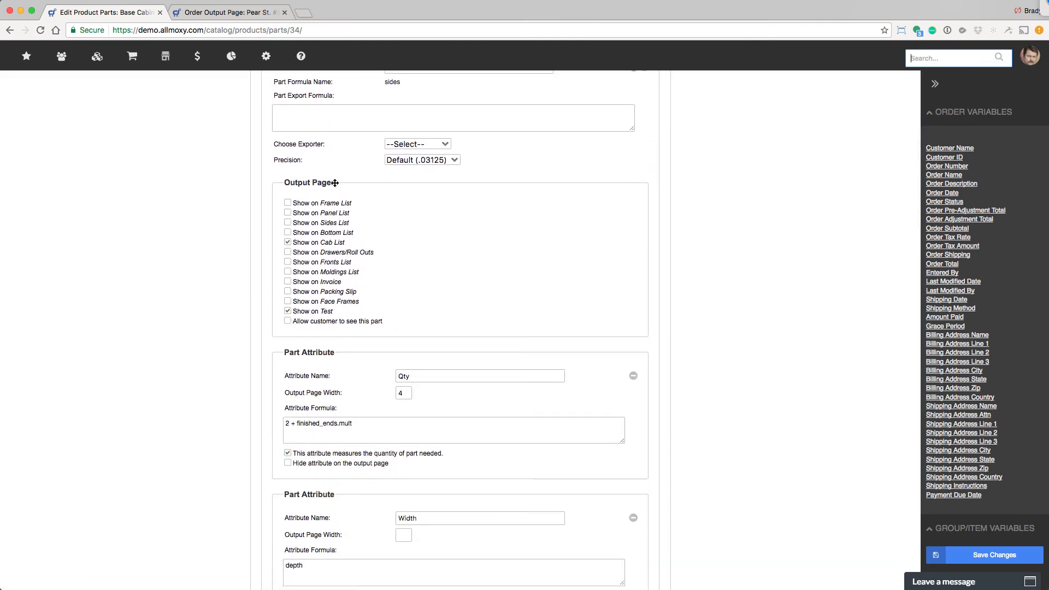
{"action": "scroll", "coordinate": [344, 213], "scroll_direction": "down", "scroll_amount": 3}
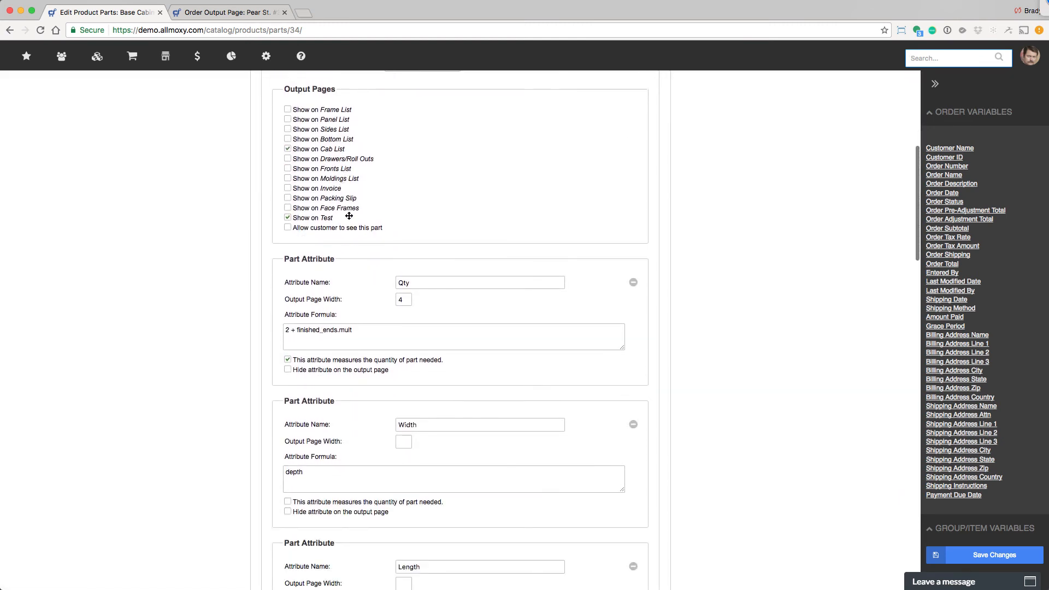
{"action": "scroll", "coordinate": [467, 548], "scroll_direction": "up", "scroll_amount": 4}
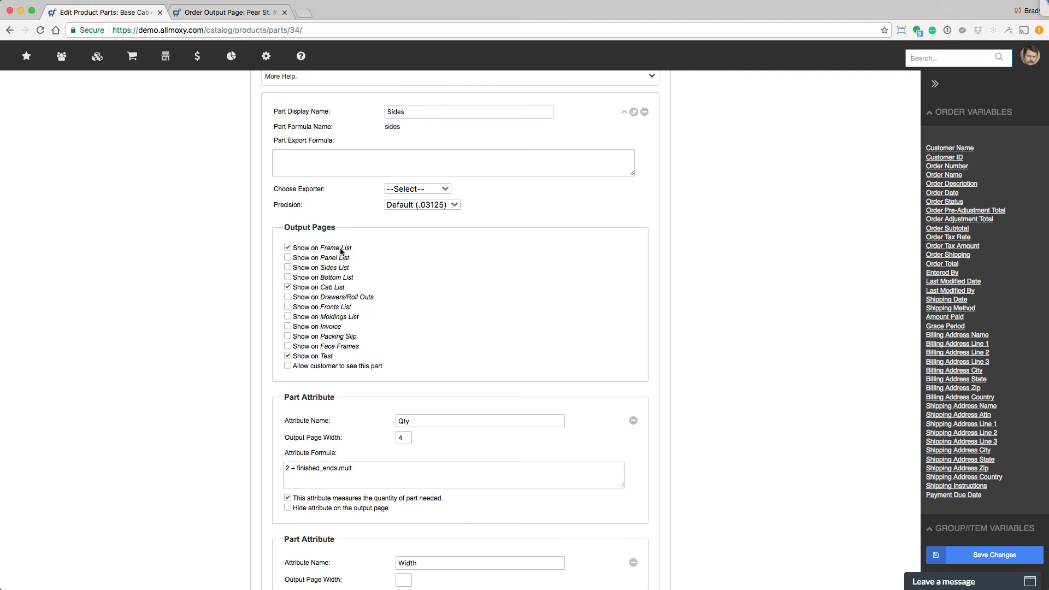
{"action": "scroll", "coordinate": [341, 250], "scroll_direction": "up", "scroll_amount": 1}
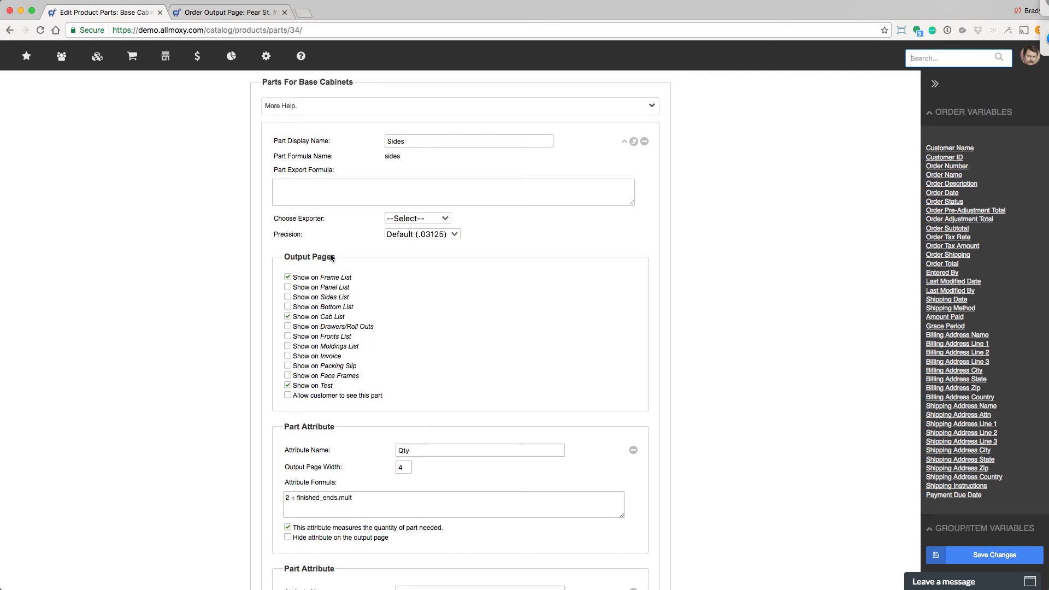